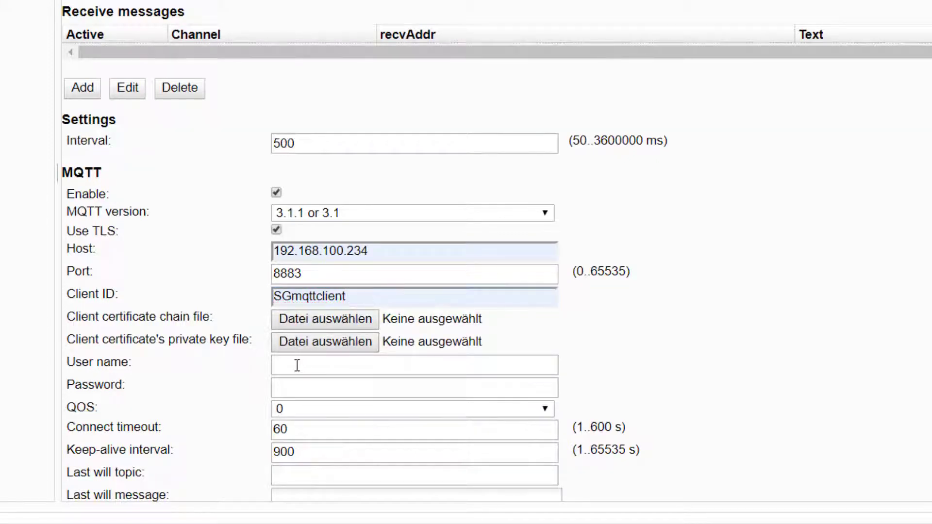
Review the MQTT connection's password, QOS and connect timeout settings.
click(289, 384)
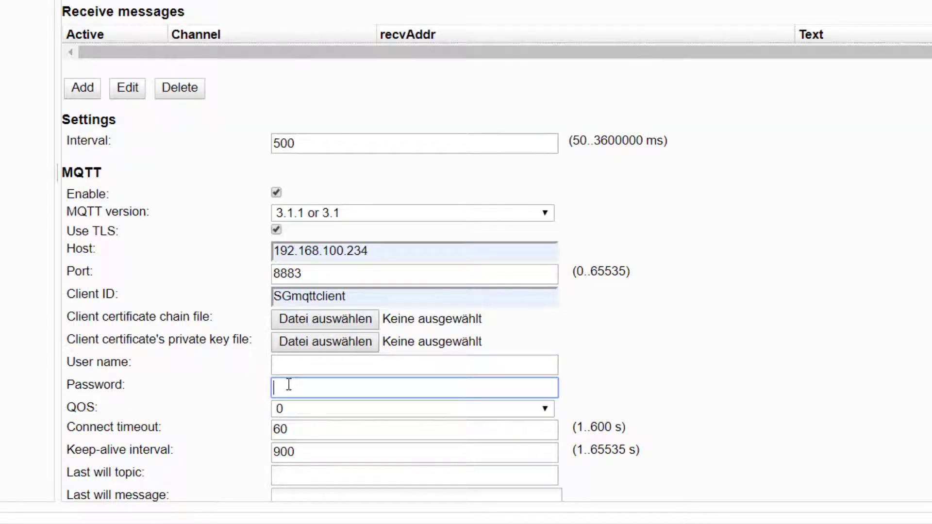
click(294, 411)
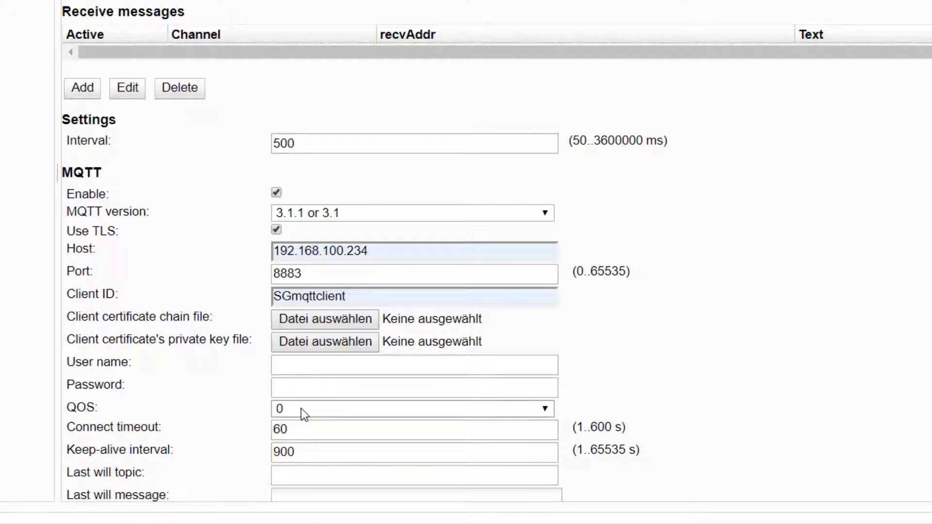
click(301, 409)
click(301, 409)
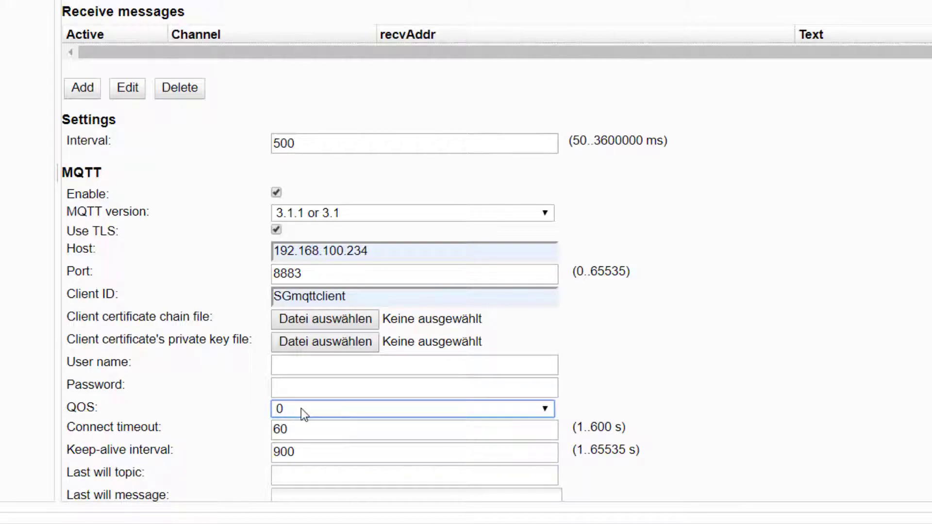
click(311, 427)
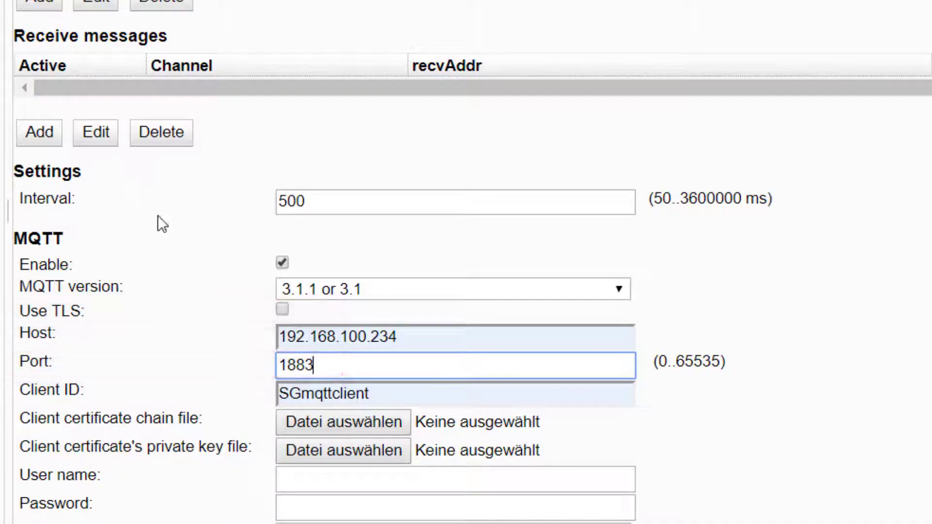
Add an active receive message on the MQTT channel with the topic helloSG.
click(42, 134)
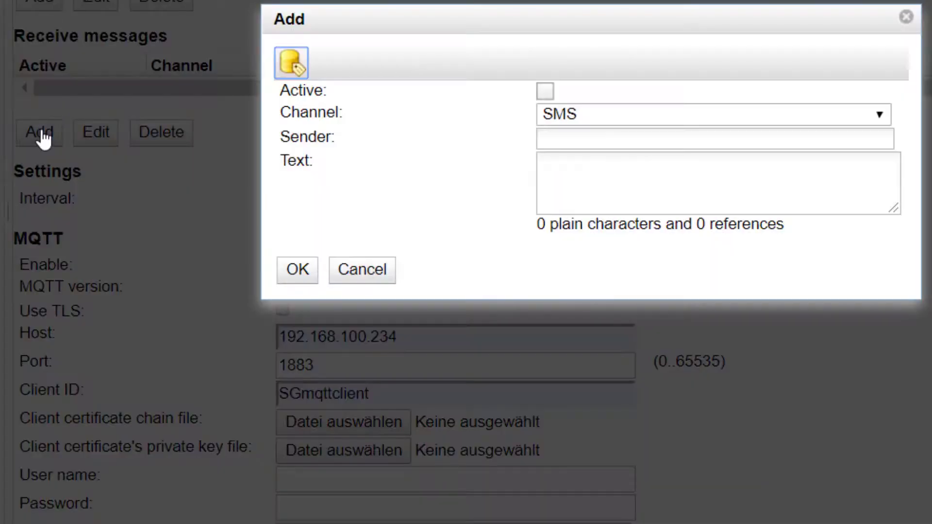
click(546, 93)
click(561, 112)
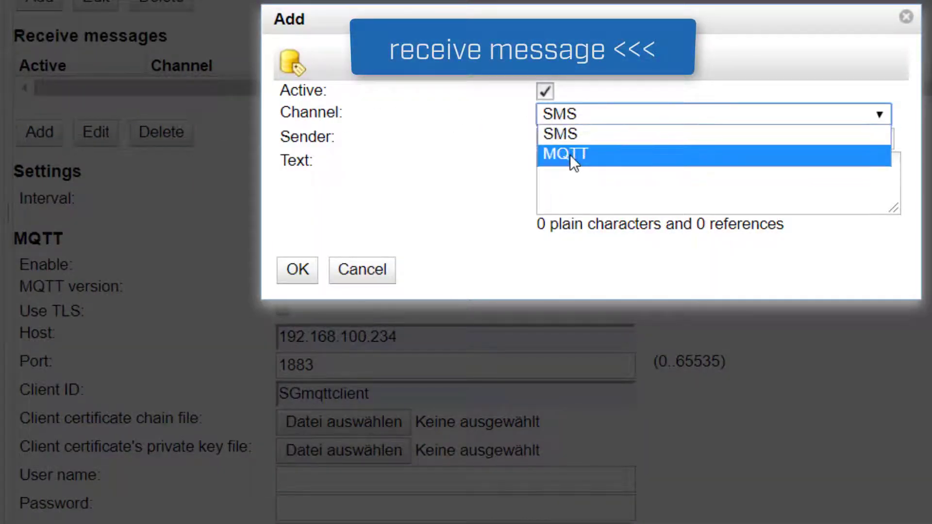
click(570, 154)
click(574, 141)
text(hello)
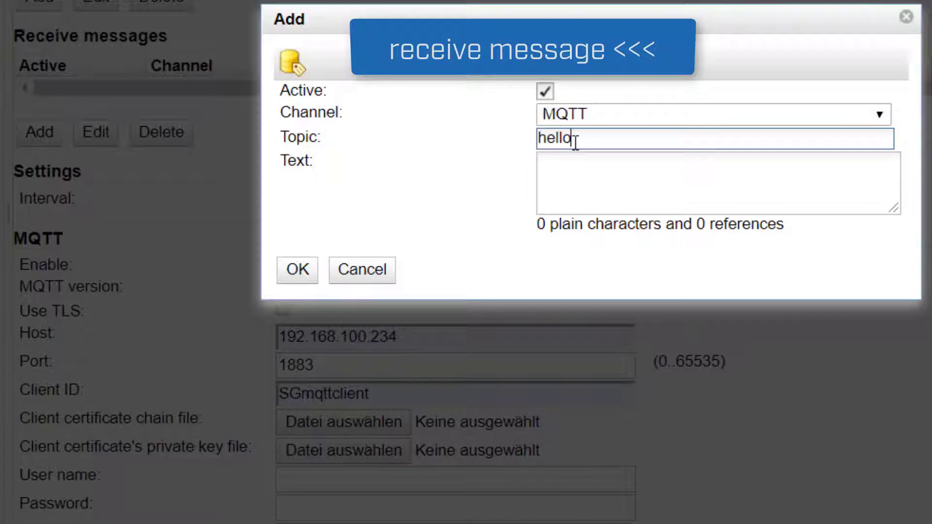
text(SG)
Set the receive message's text to "hello world!" and select that text for checking.
click(570, 165)
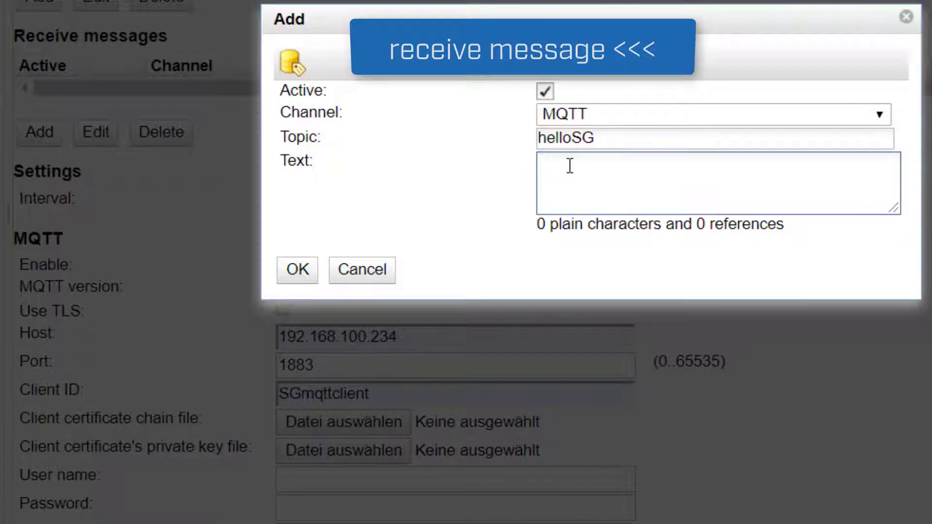
text(hello world)
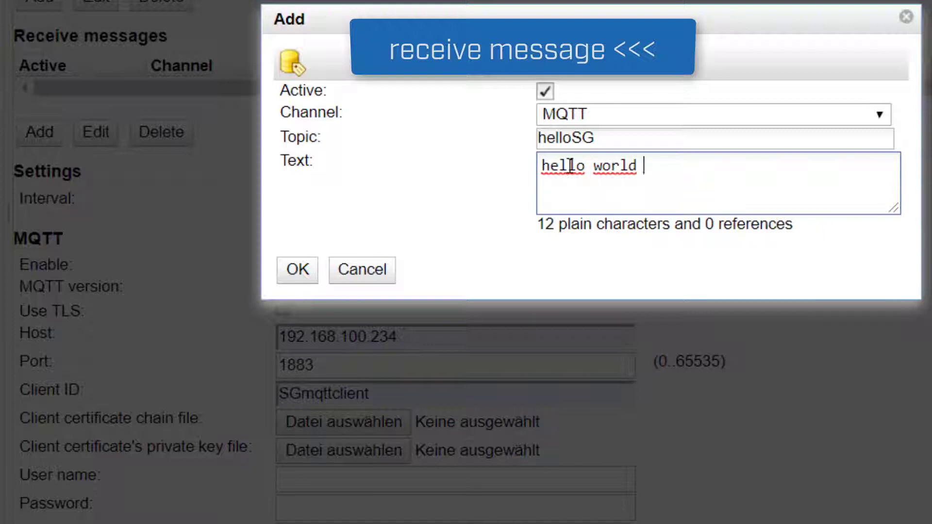
key(BackSpace)
text(!)
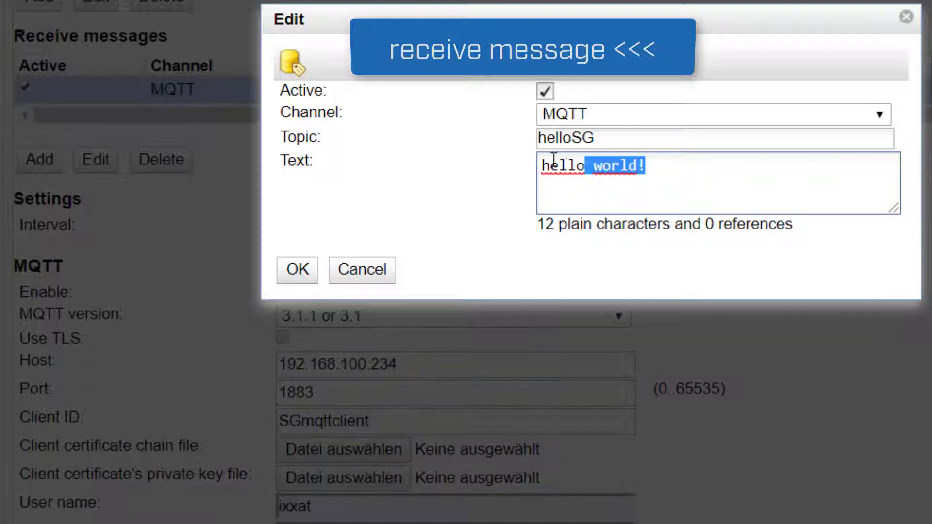
drag(554, 160, 521, 164)
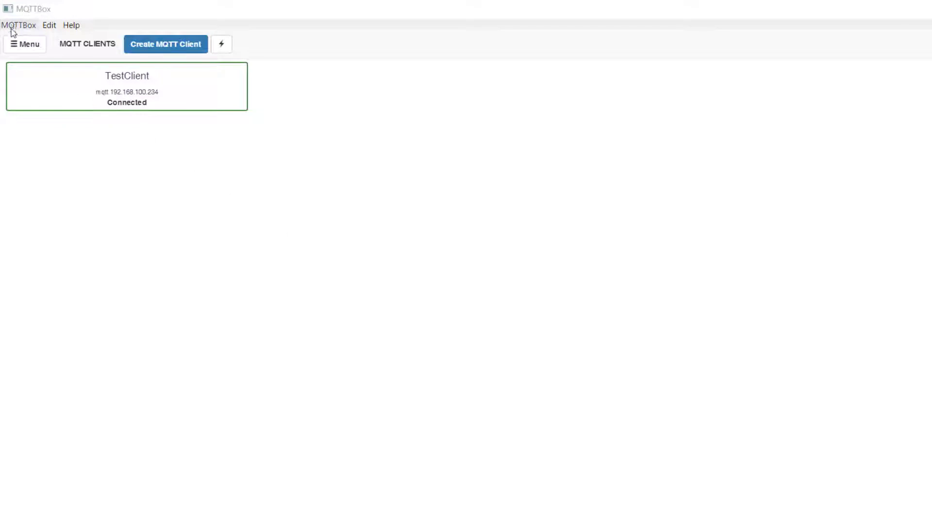
Switch to MQTTBox, open TestClient and show its client settings.
click(23, 46)
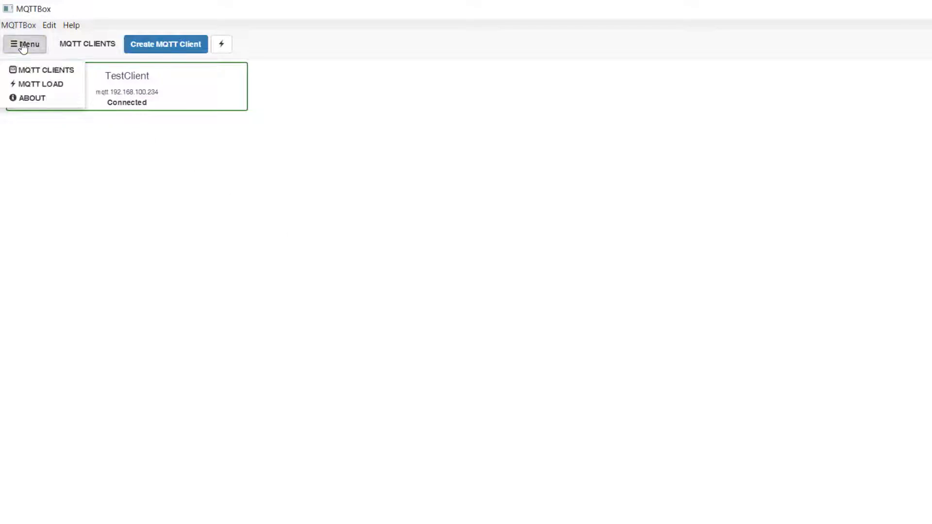
click(125, 103)
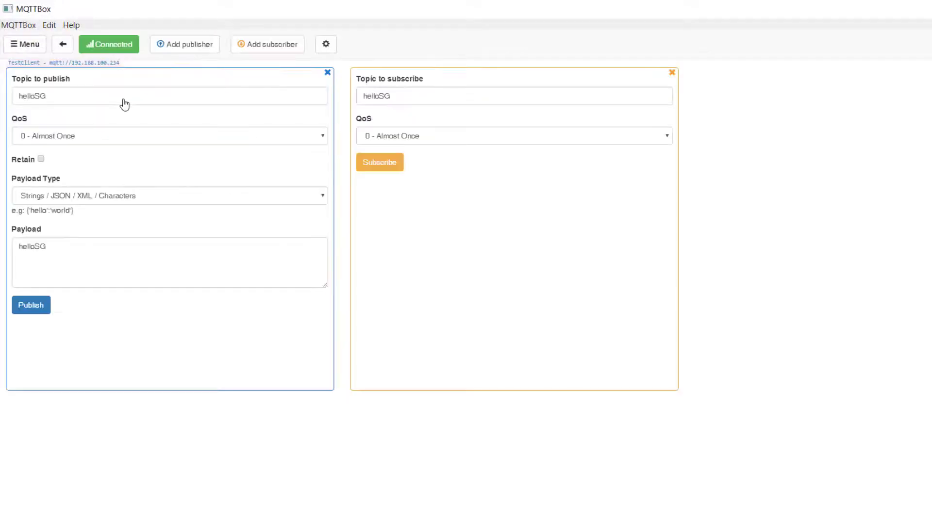
click(326, 44)
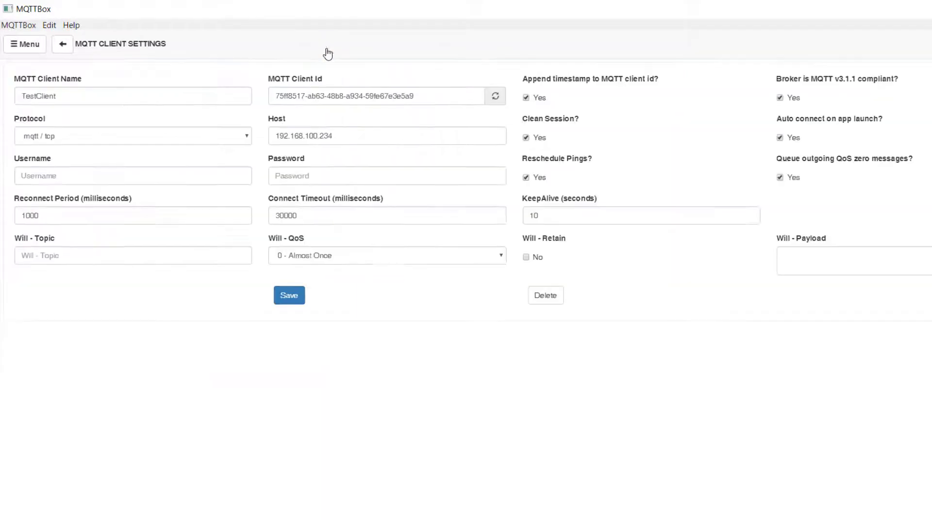
Review TestClient's name, host, protocol options and login fields, keep the mqtt / tcp protocol, and save the client settings.
drag(125, 138, 1, 138)
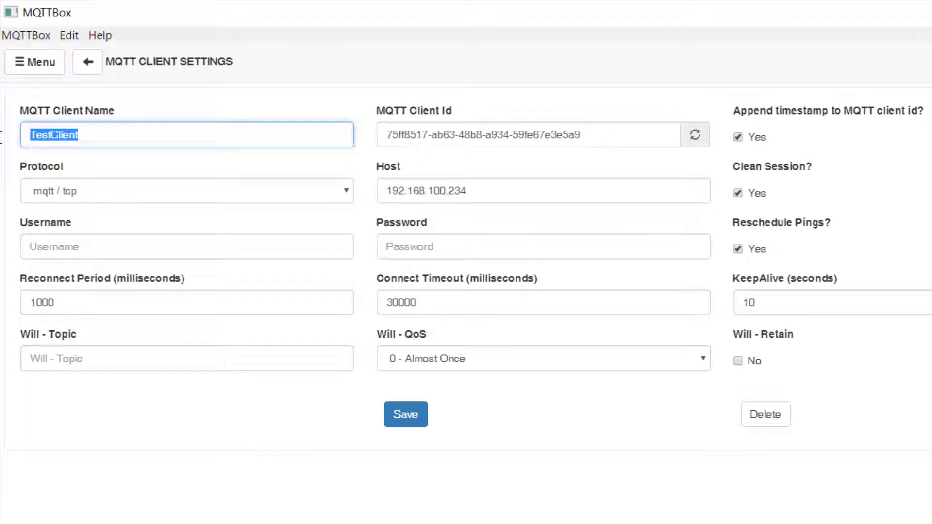
drag(522, 192, 353, 189)
click(353, 189)
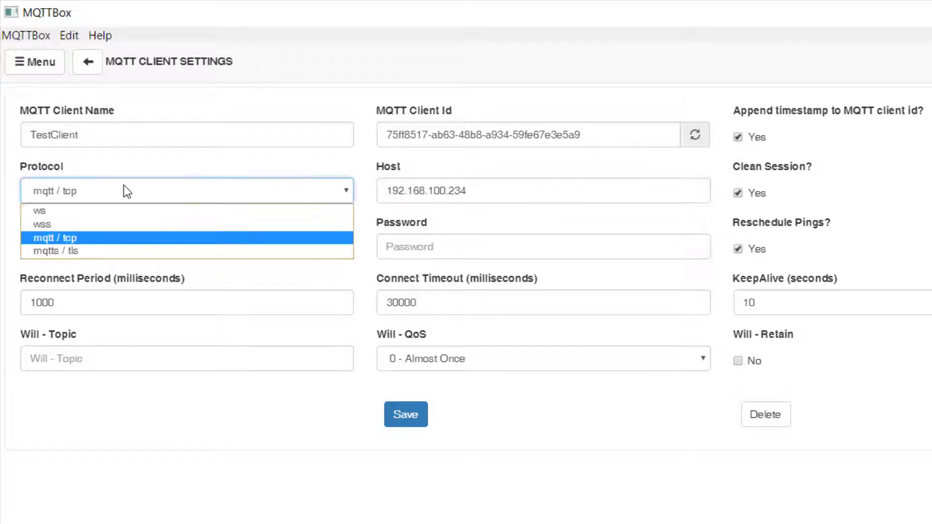
click(159, 195)
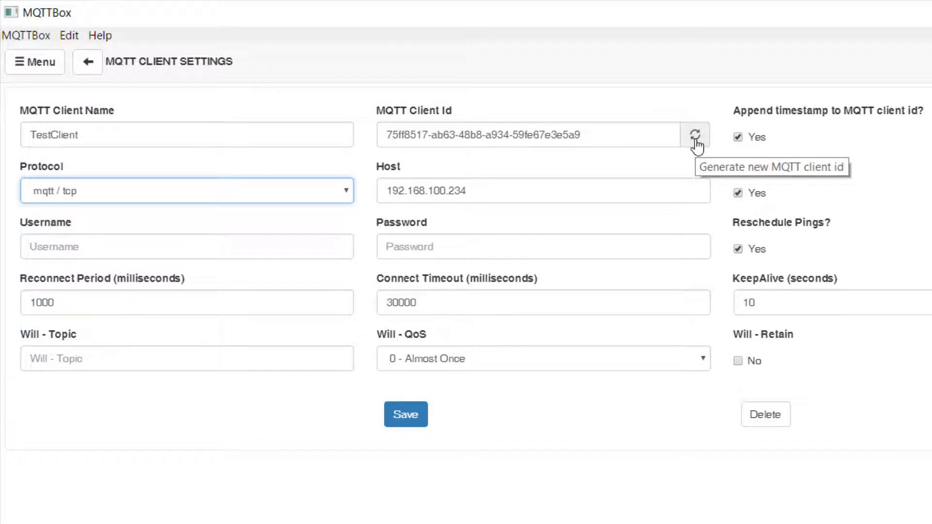
click(347, 254)
click(432, 242)
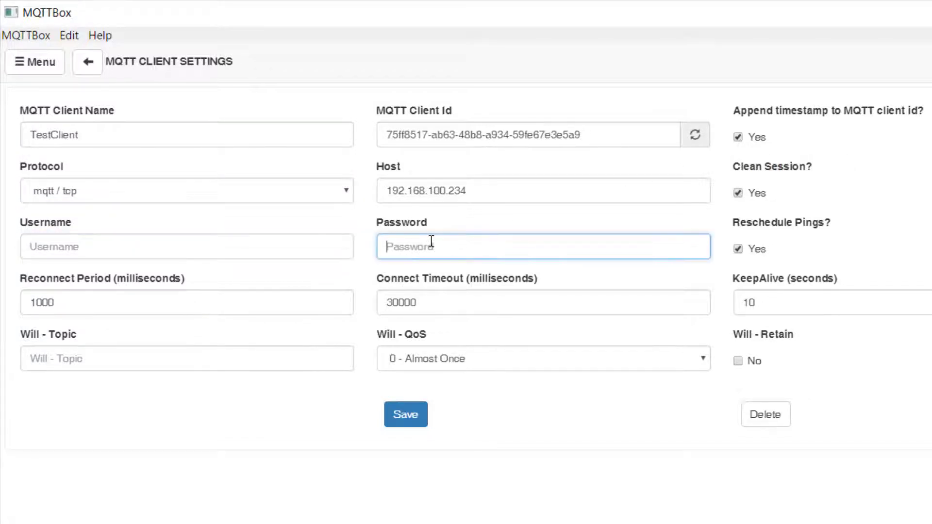
click(406, 418)
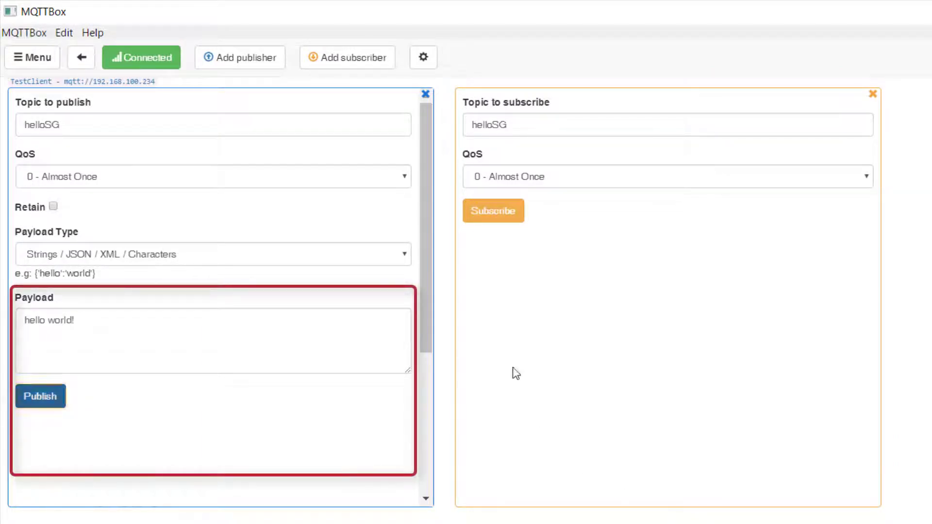
Publish the payload "hello world!" to the topic helloSG three times.
click(31, 401)
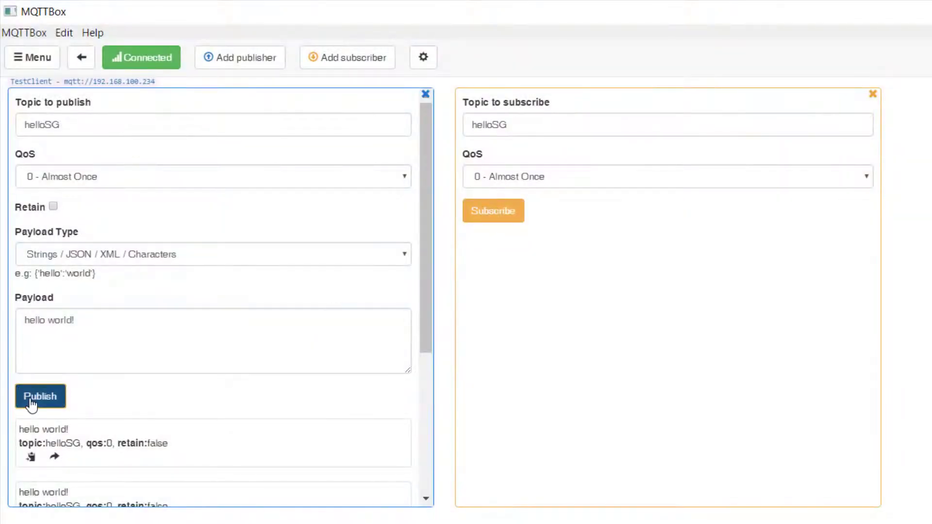
click(30, 400)
click(30, 400)
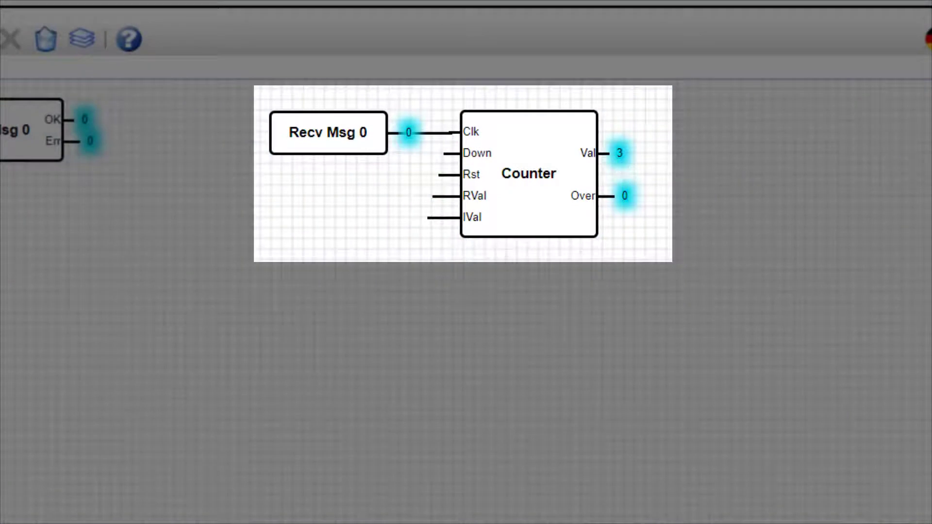
Switch to the WEB-PLC editor and open the help for the Recv Msg 0 block.
right_click(324, 142)
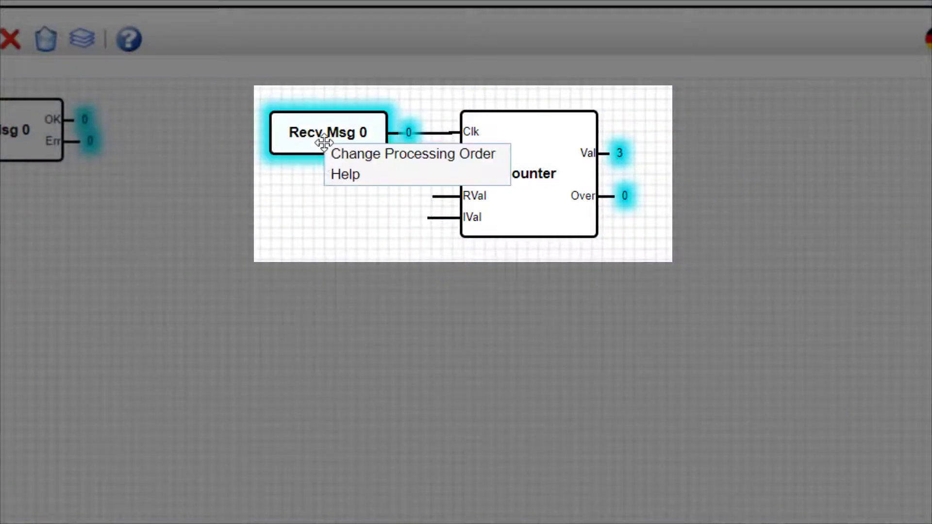
click(346, 176)
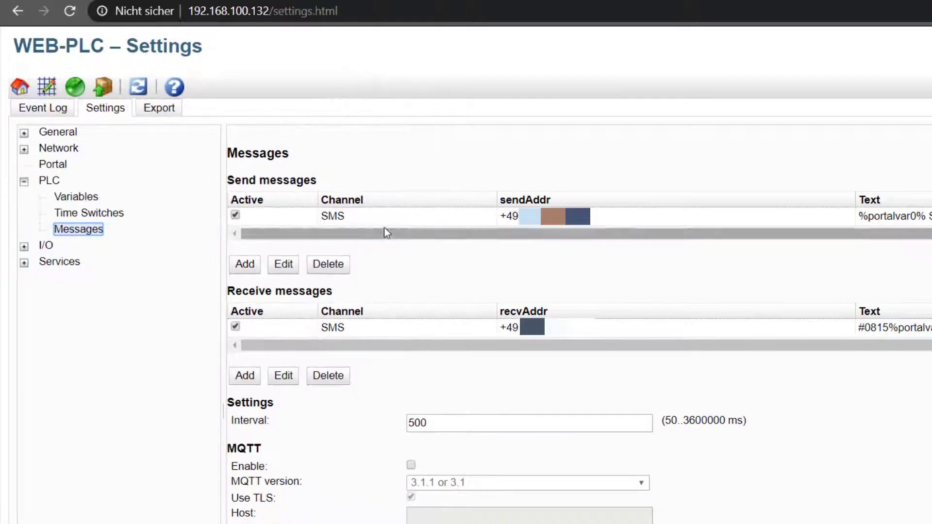
Set the text of the SMS send message to "SG gateway 1 started." in the PLC message settings.
click(383, 223)
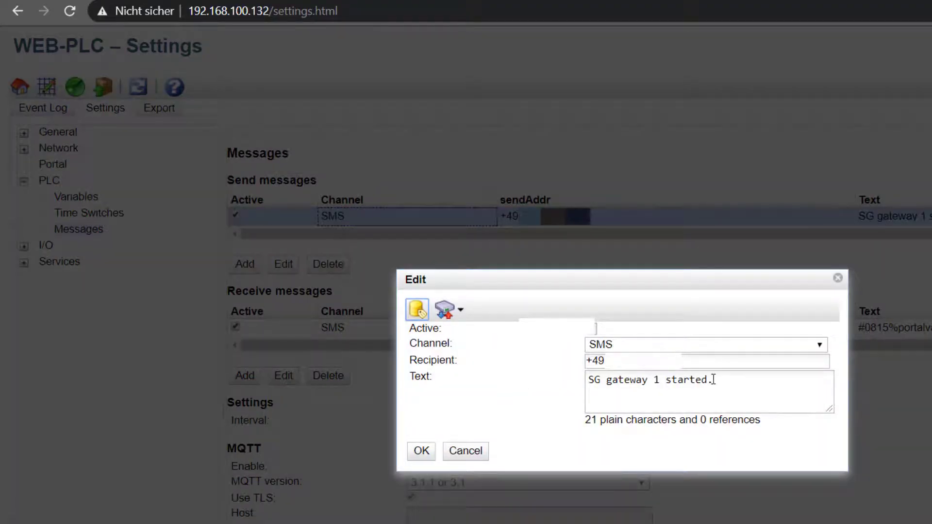
click(421, 453)
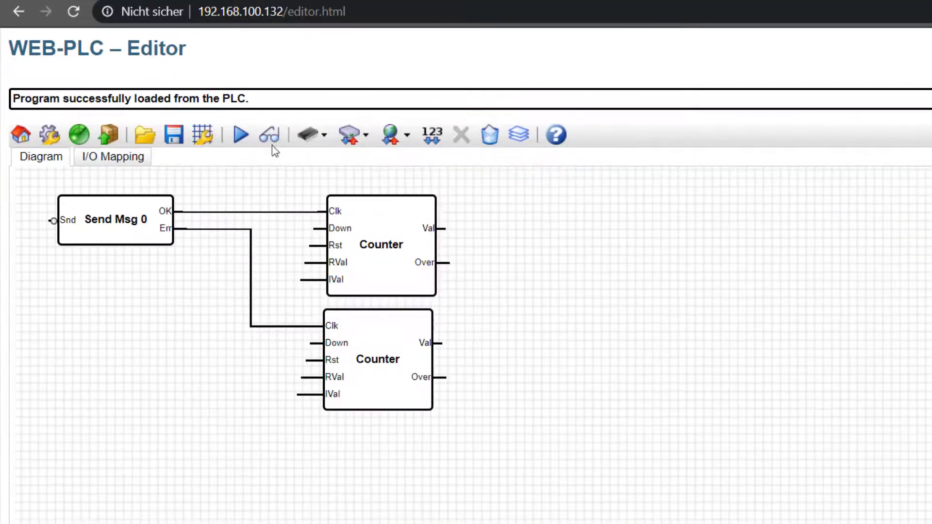
Turn on live value monitoring for the Send Msg 0 diagram and start the PLC.
click(268, 144)
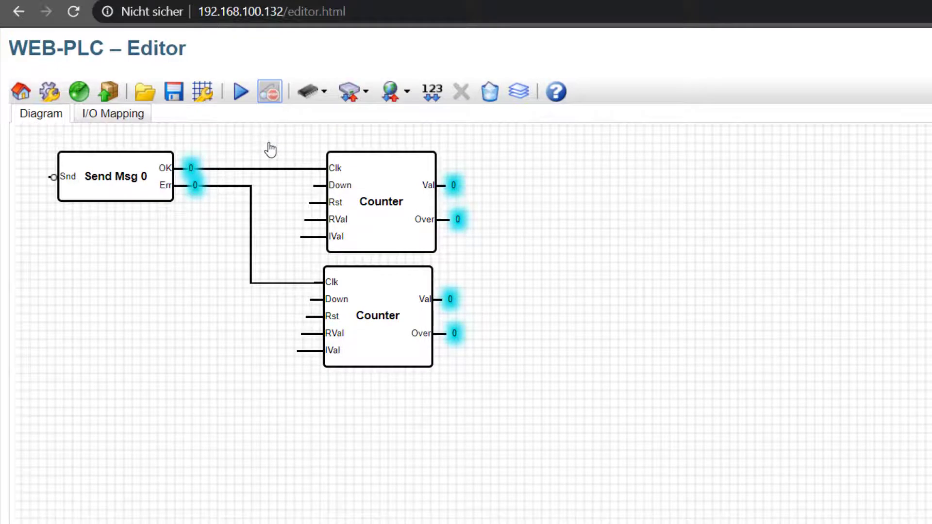
click(242, 101)
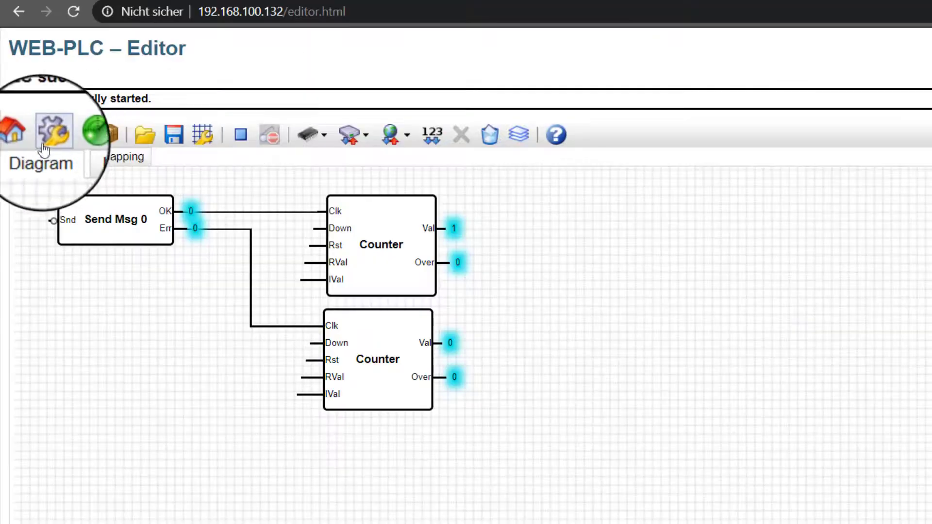
Open the WEB-PLC settings from the editor and reboot the device.
click(43, 146)
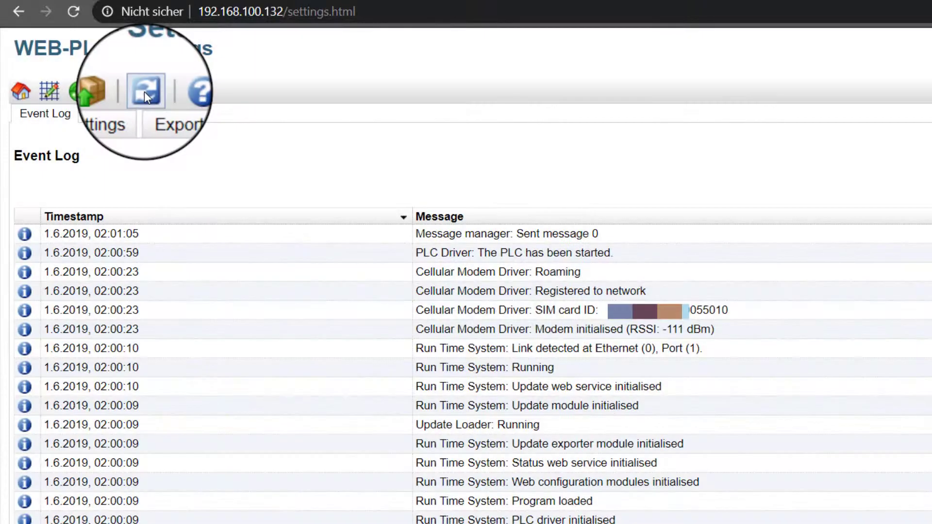
click(144, 91)
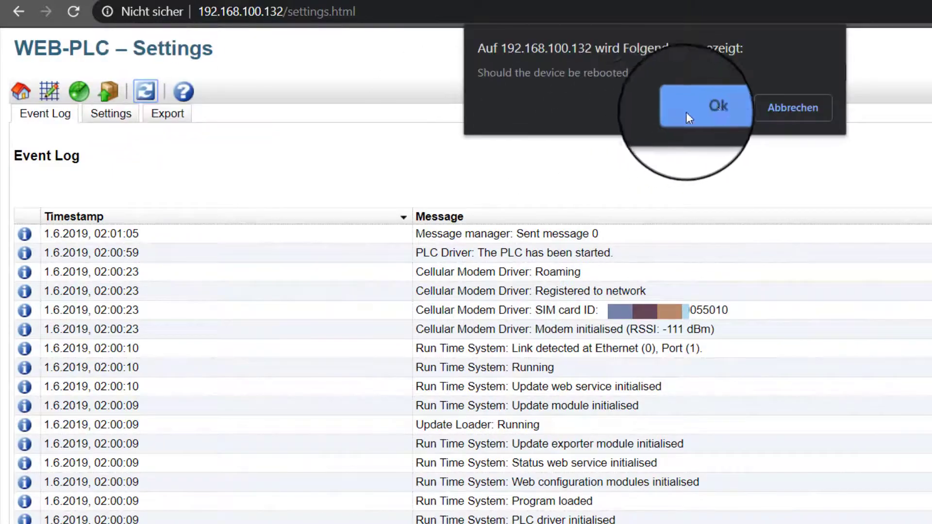
click(704, 107)
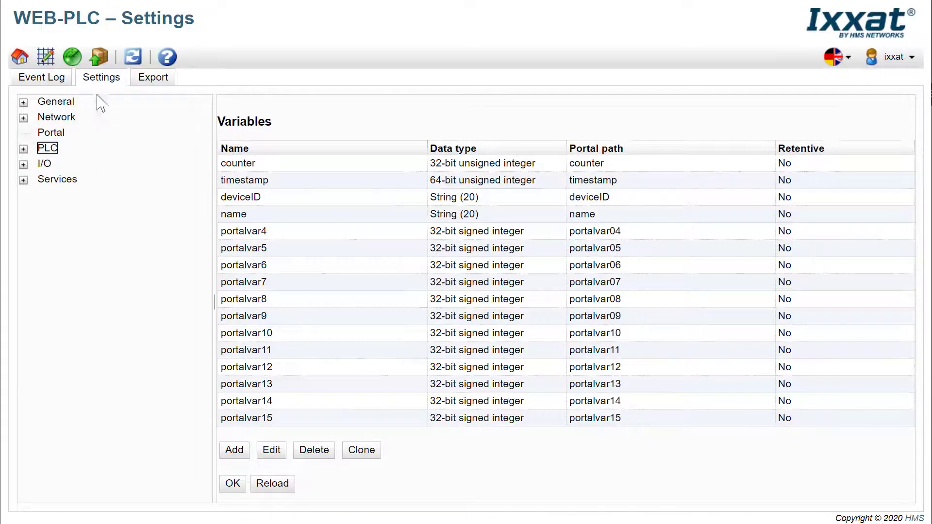
Confirm the PLC variable "name" as a string with a maximum length of 20 and store the variables configuration.
click(23, 148)
click(65, 164)
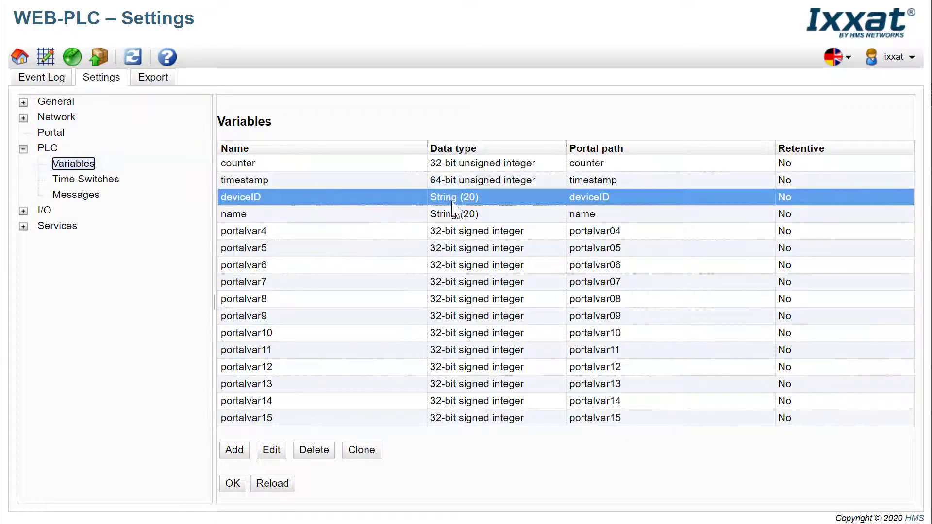
double_click(470, 216)
drag(440, 254, 202, 256)
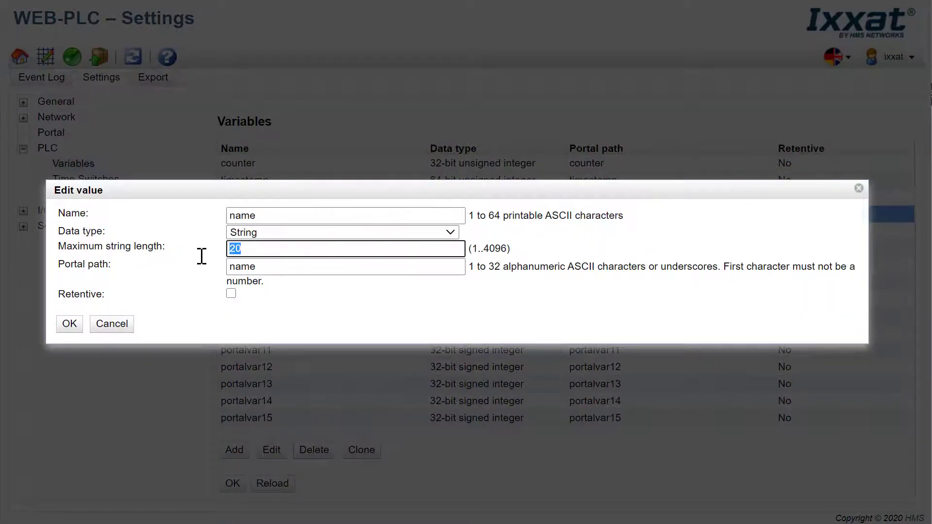
click(71, 326)
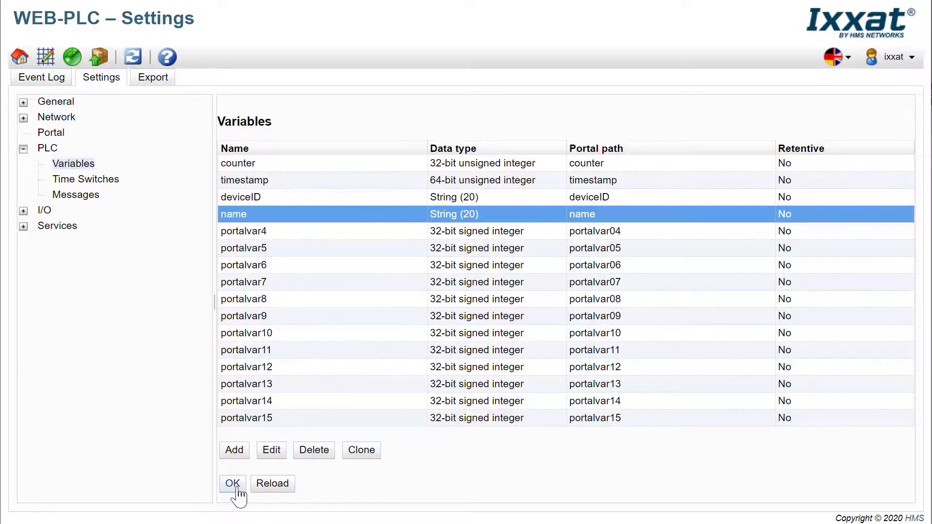
click(235, 485)
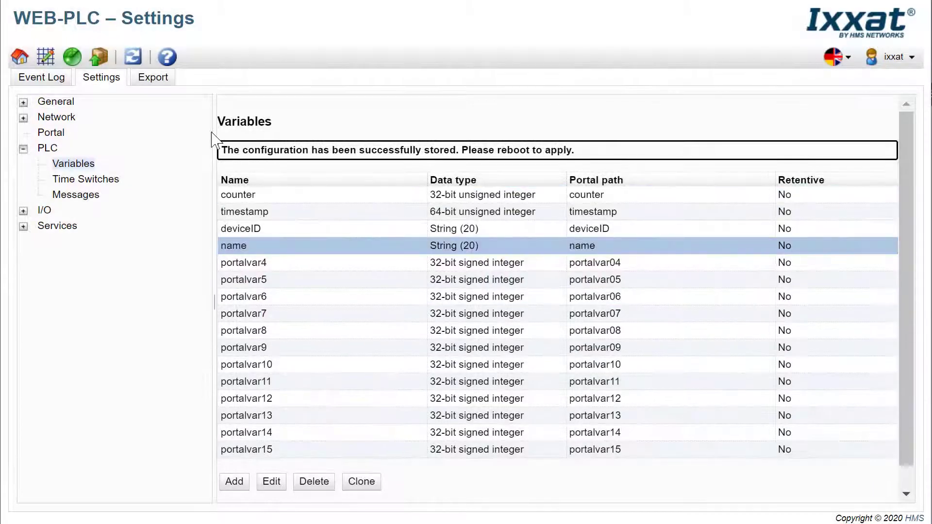
Open the MQTT send message for topic0815 and append a comma and a reference to the variable "name" before the closing brace.
click(67, 195)
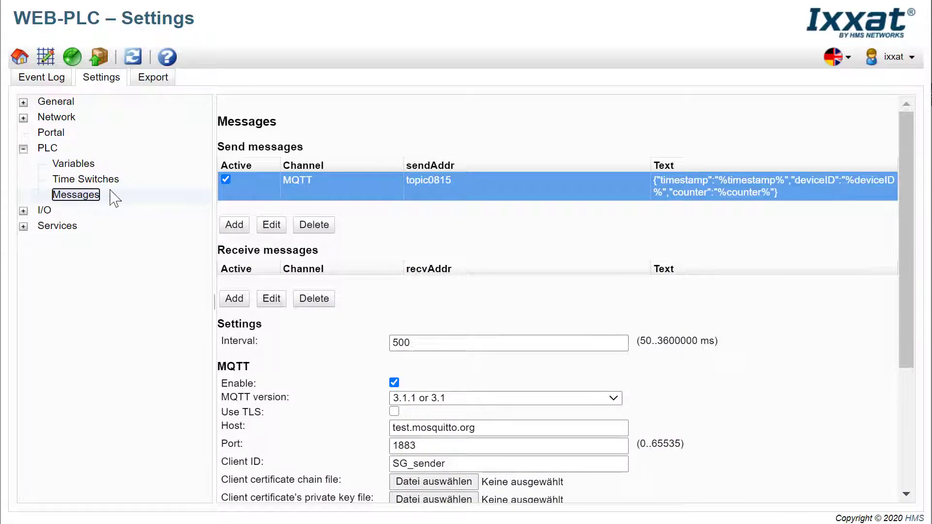
double_click(607, 187)
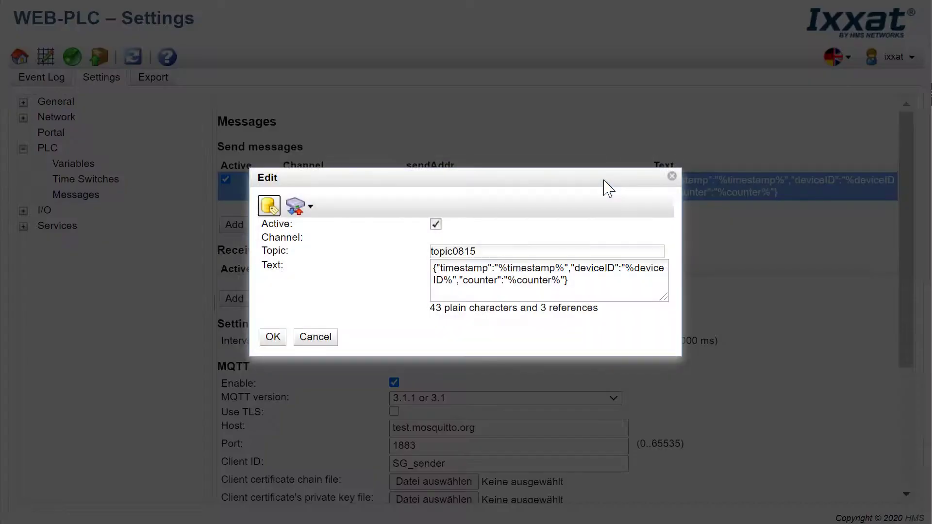
click(565, 281)
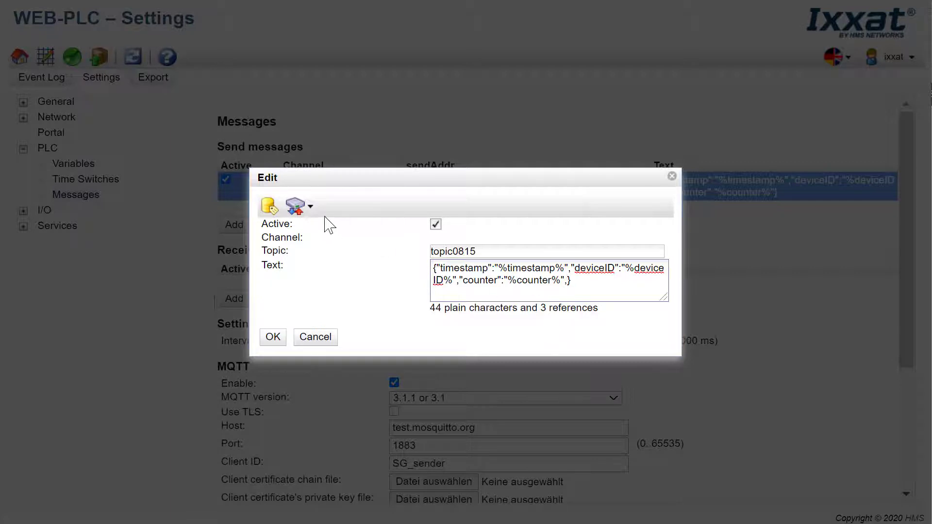
click(269, 206)
click(410, 248)
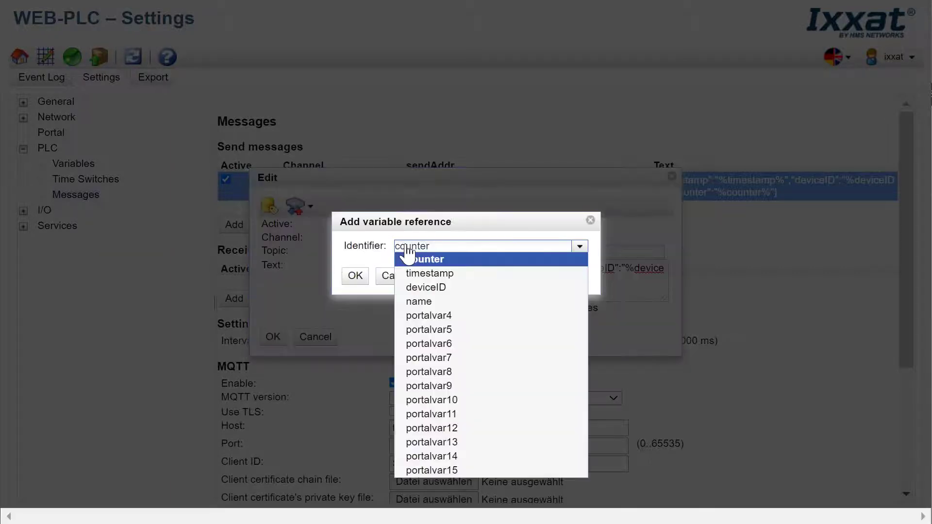
click(422, 301)
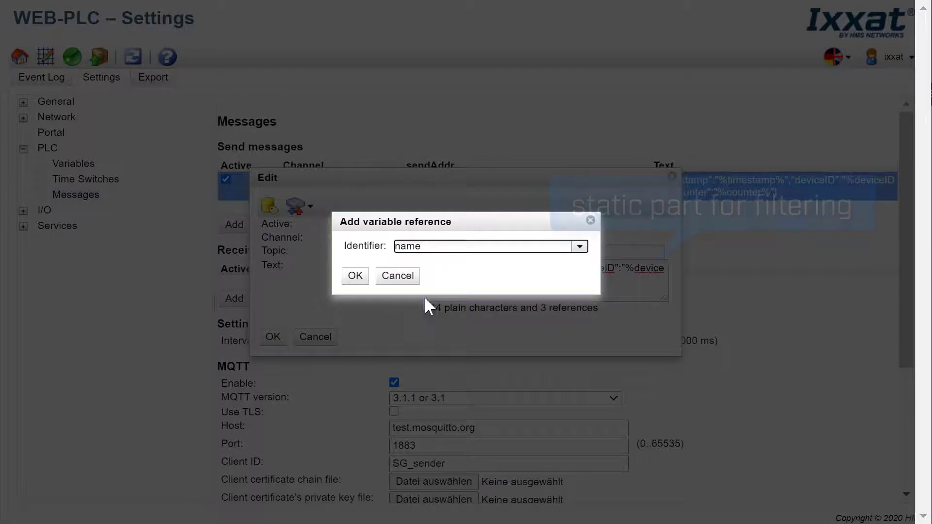
click(355, 276)
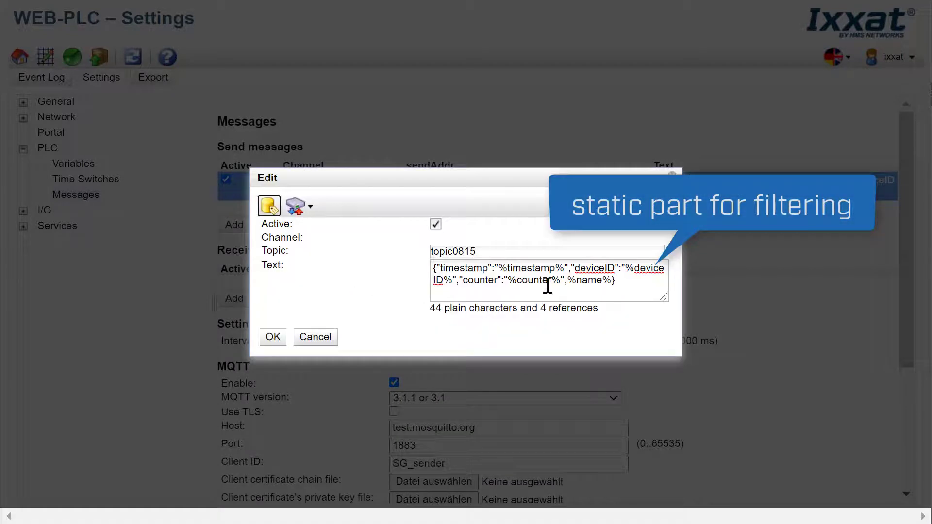
Complete the new entry in the send message text as "name":"%name%" and store the message settings.
click(565, 281)
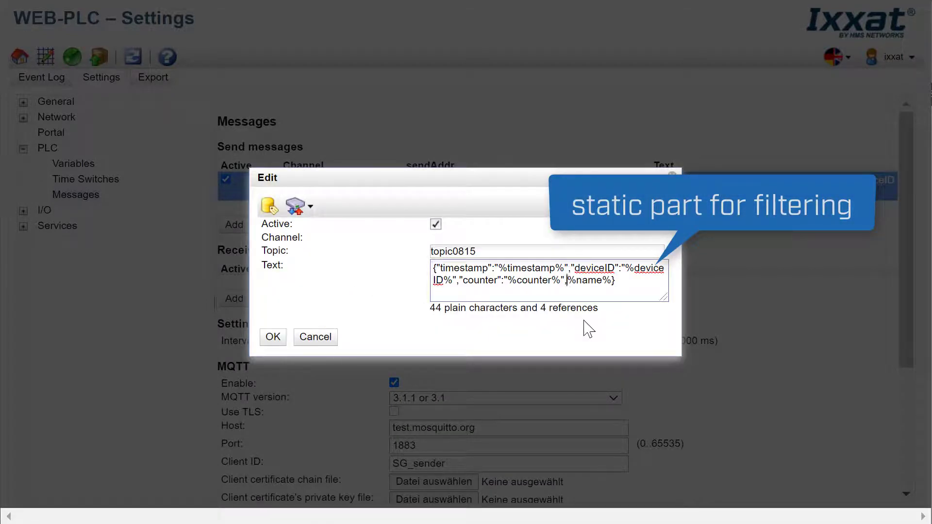
text("name":)
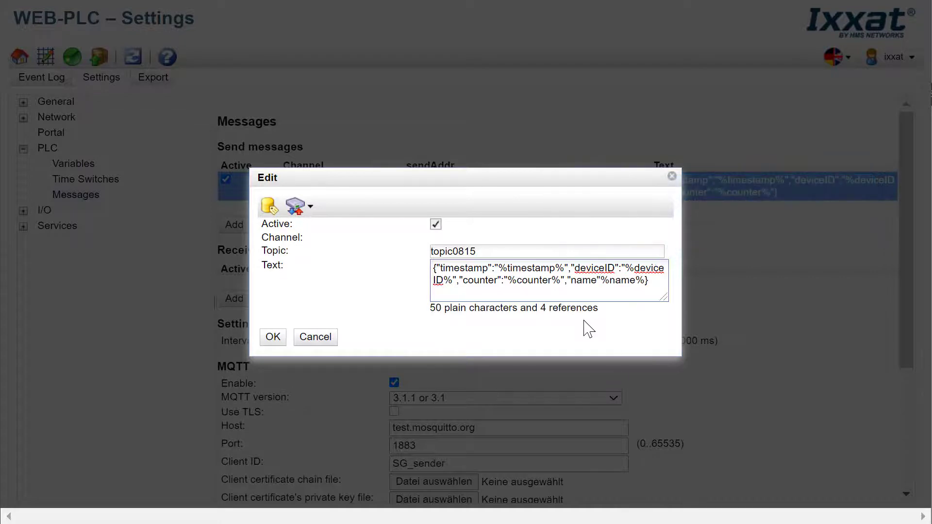
text(")
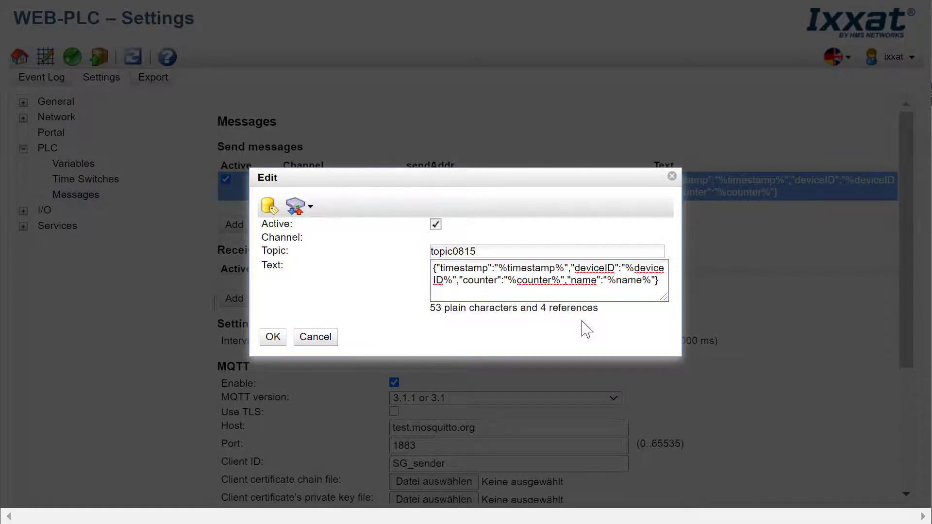
click(295, 206)
mouse_move(308, 226)
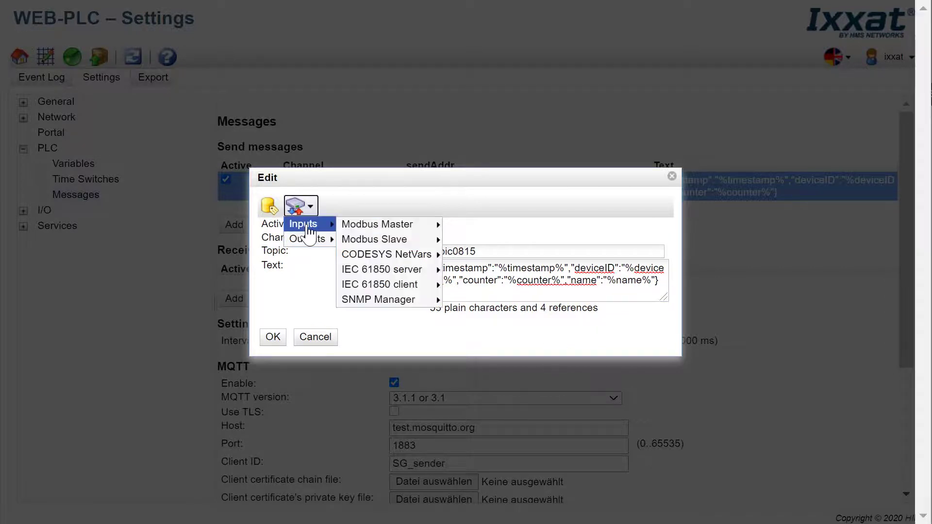
click(331, 200)
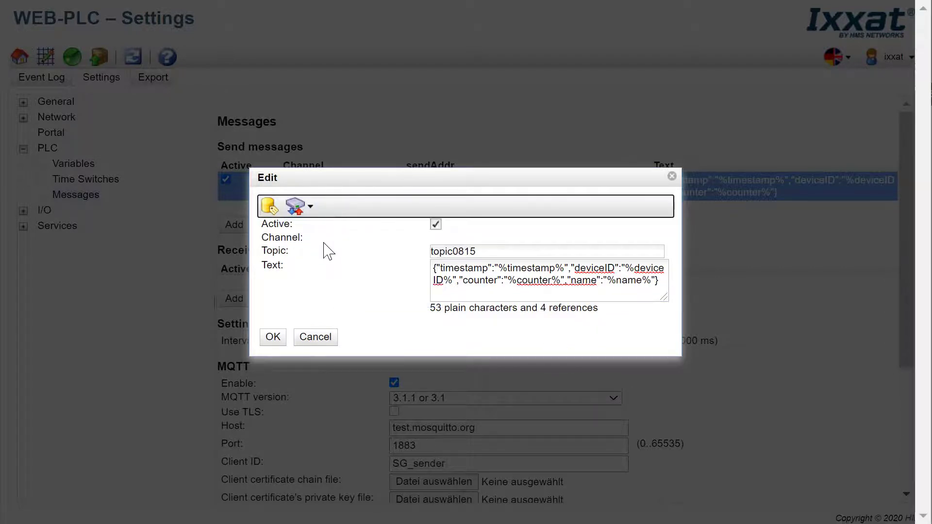
click(273, 337)
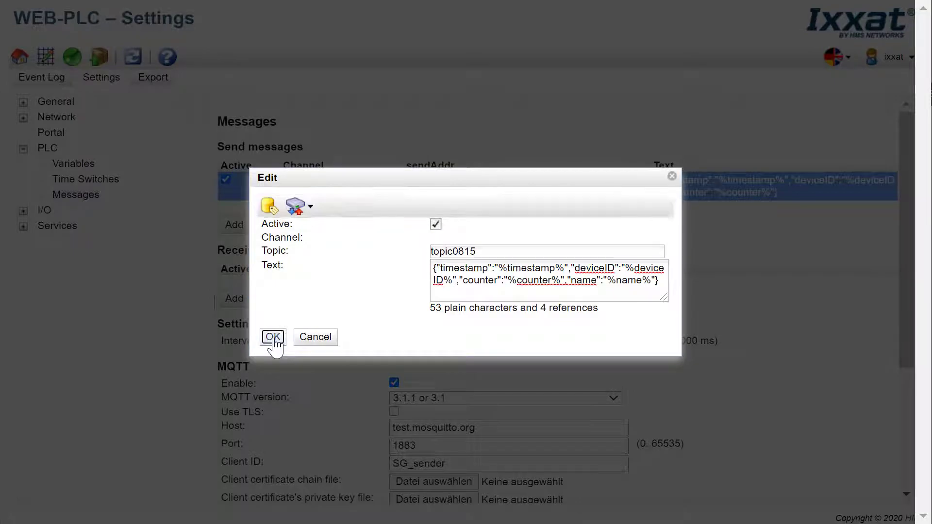
scroll(317, 349, down, 4)
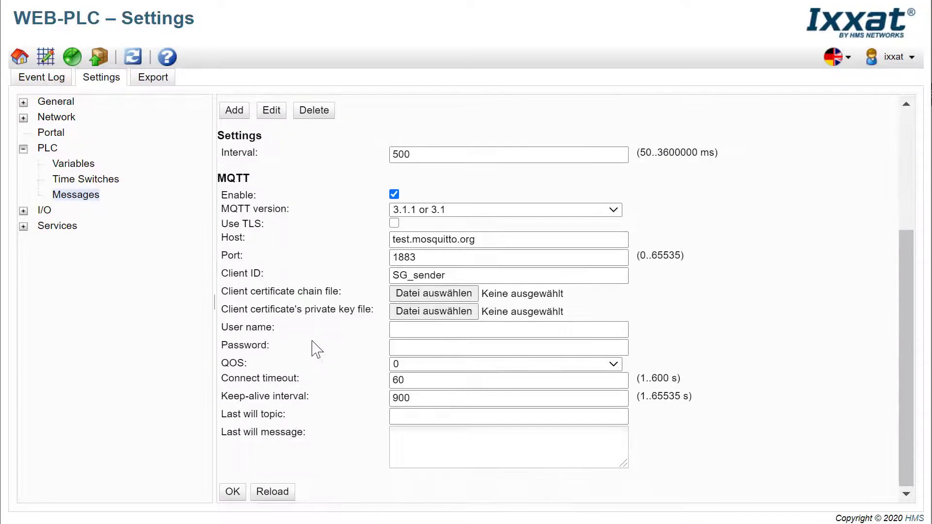
click(234, 491)
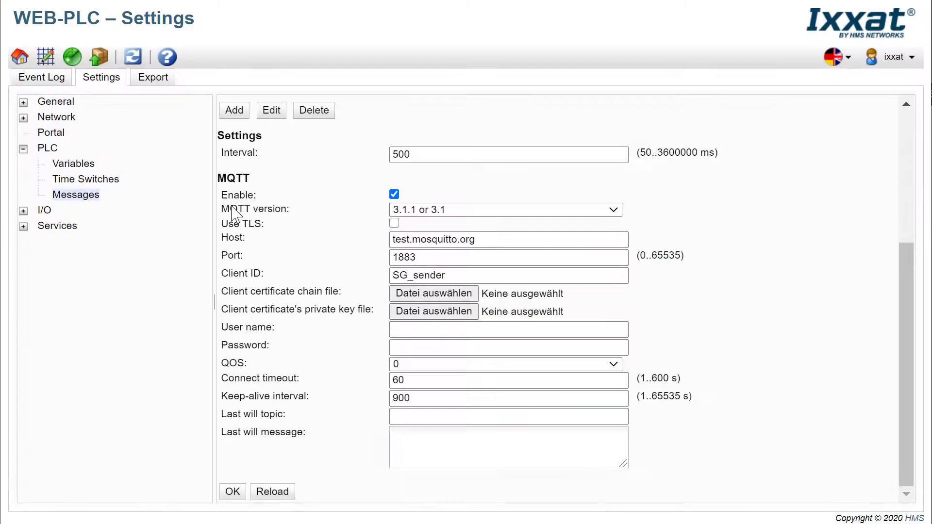
Reboot the device and log in again.
click(133, 57)
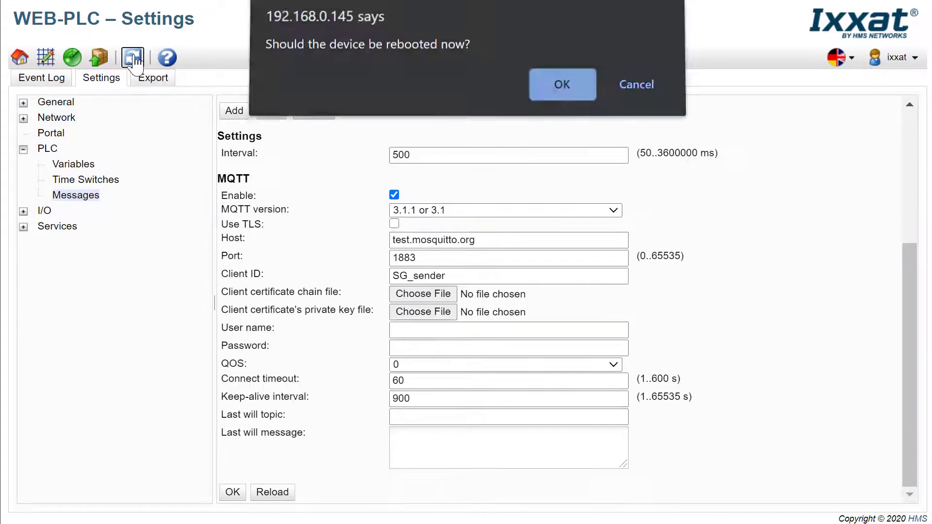
click(559, 94)
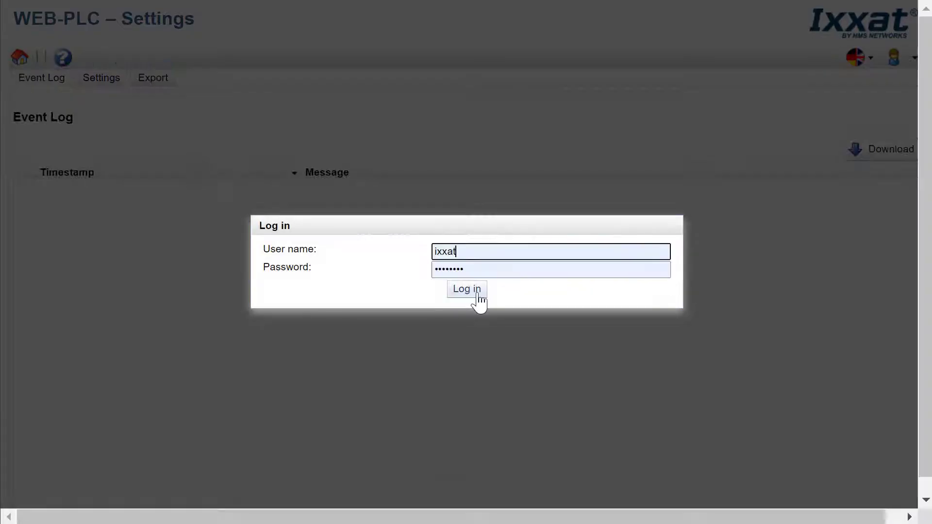
click(474, 294)
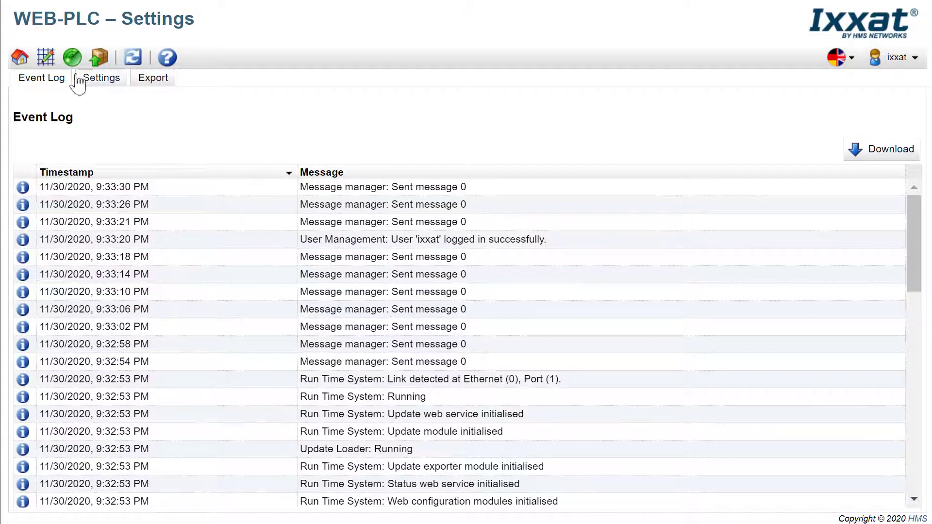
Add the variable "name" to the diagram in the WEB-PLC editor and place it directly below the deviceID variable.
click(51, 60)
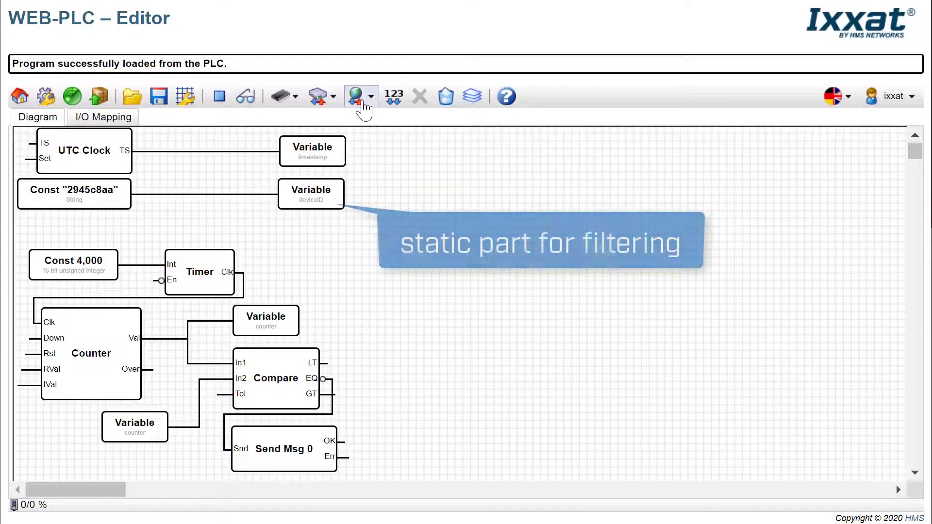
click(360, 99)
mouse_move(381, 136)
click(423, 175)
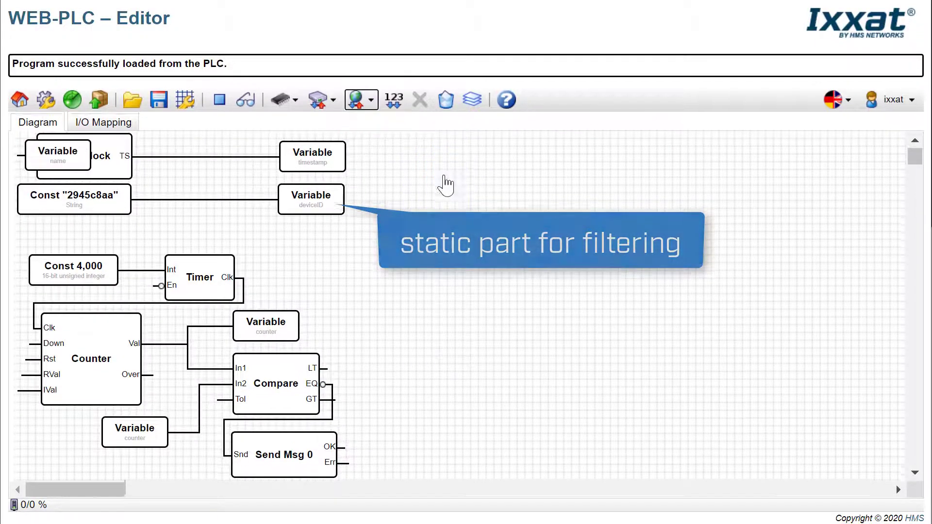
click(319, 200)
drag(319, 201, 321, 198)
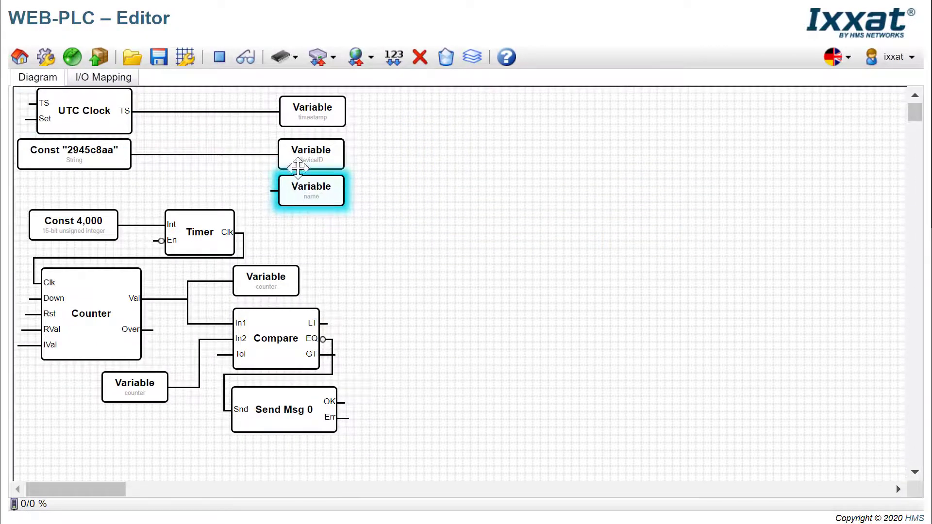
Add a string constant with the value SG1 and place it below the "2945c8aa" constant.
click(401, 67)
double_click(473, 241)
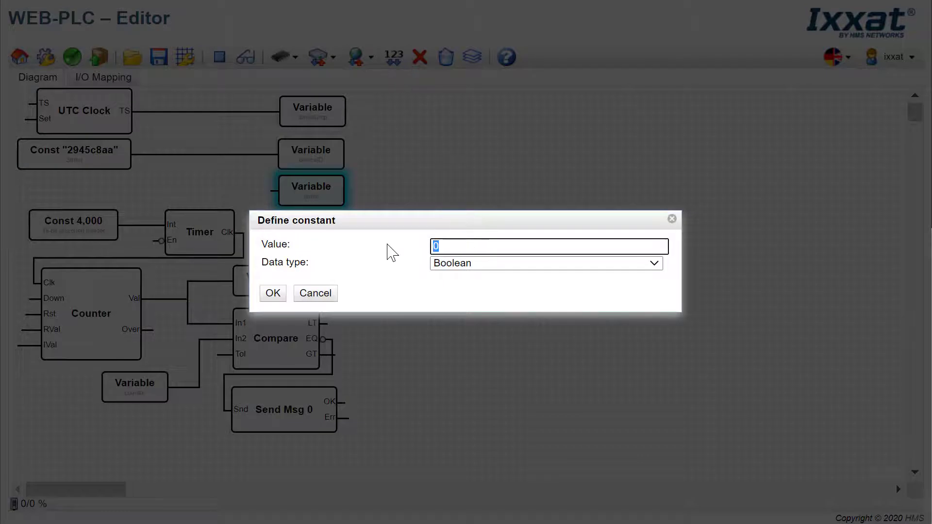
text(SG1)
click(391, 252)
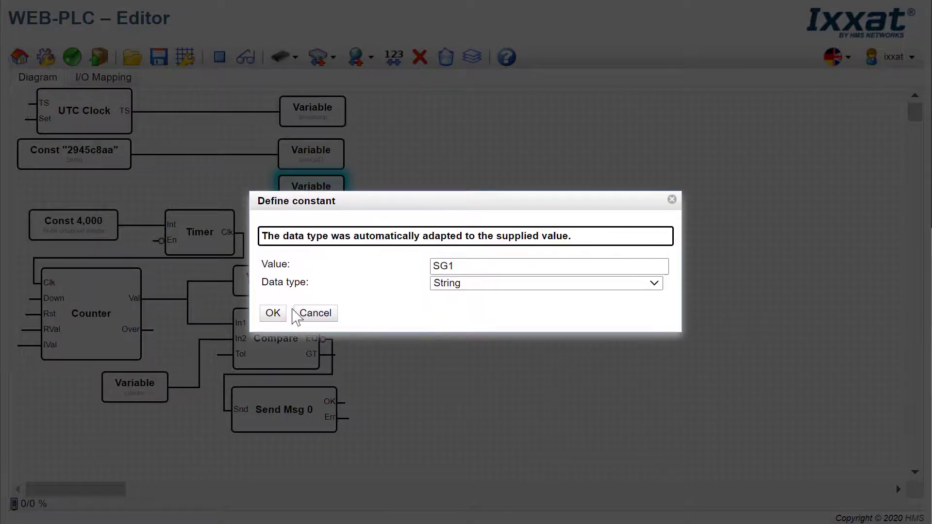
click(272, 313)
click(103, 197)
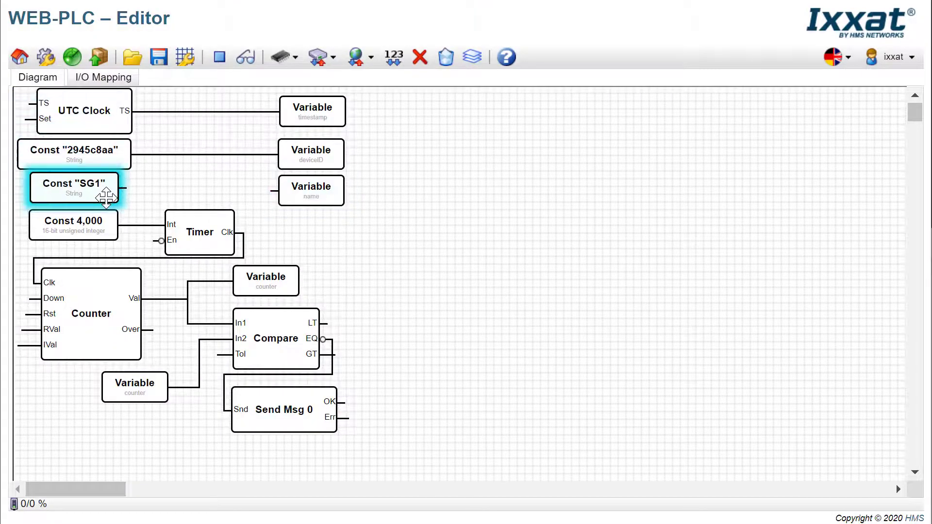
Connect the SG1 constant to the "name" variable, then save the program to the PLC and start it.
drag(121, 187, 278, 191)
drag(85, 188, 84, 191)
click(158, 58)
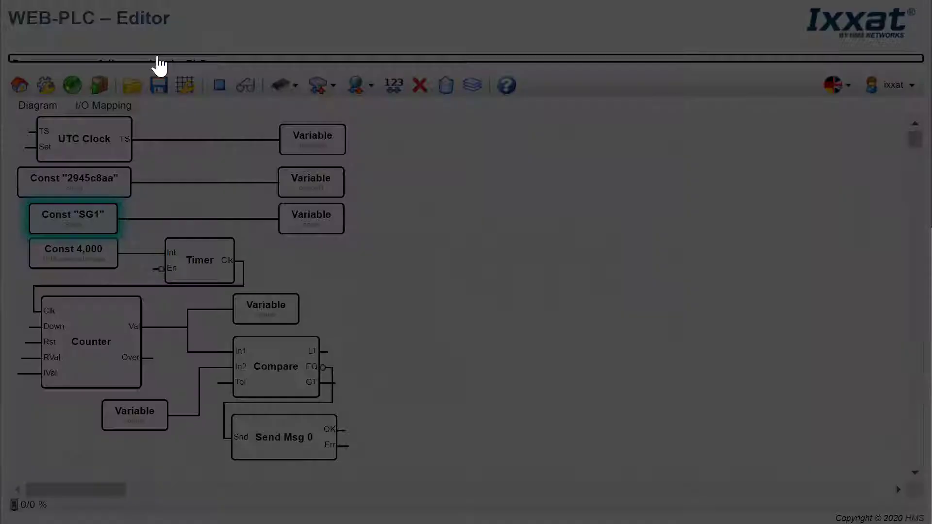
click(216, 100)
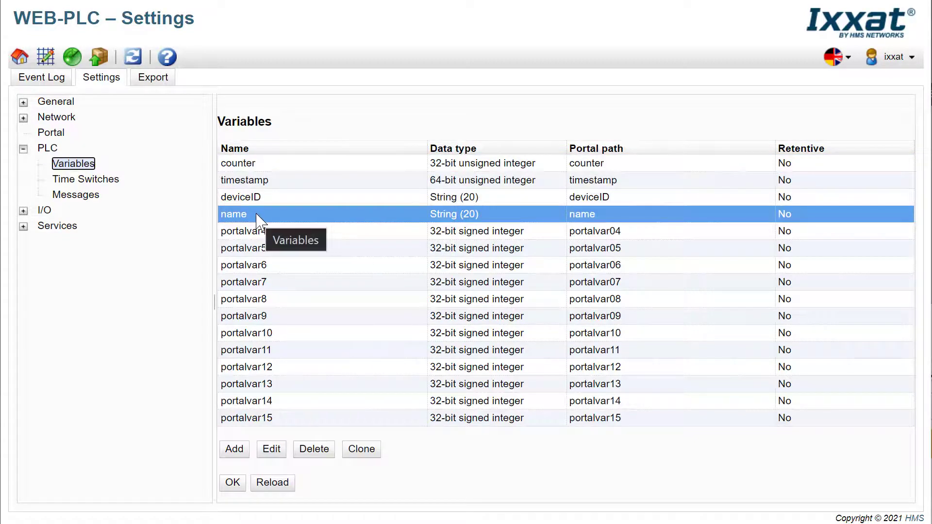
Extend the text of the receiver's topic0815 receive message with a "name" key and a reference to the variable "name".
click(70, 195)
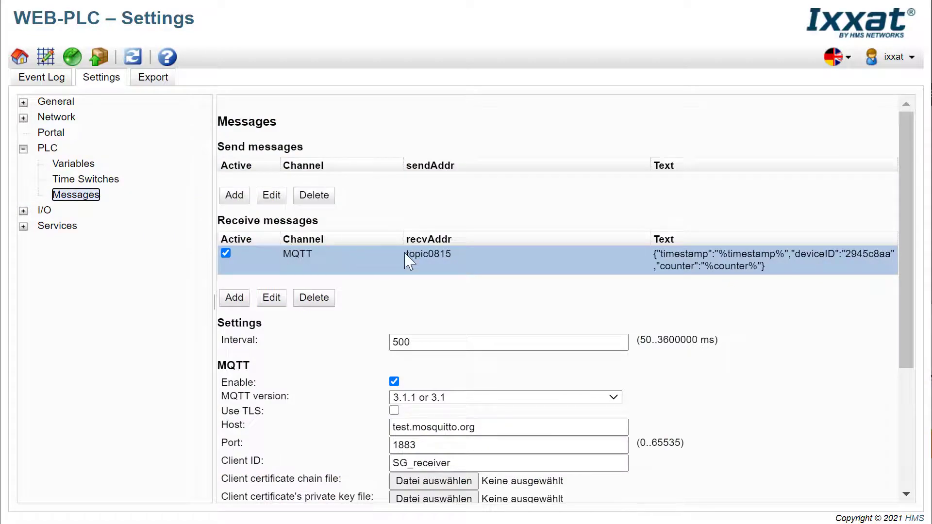
double_click(538, 272)
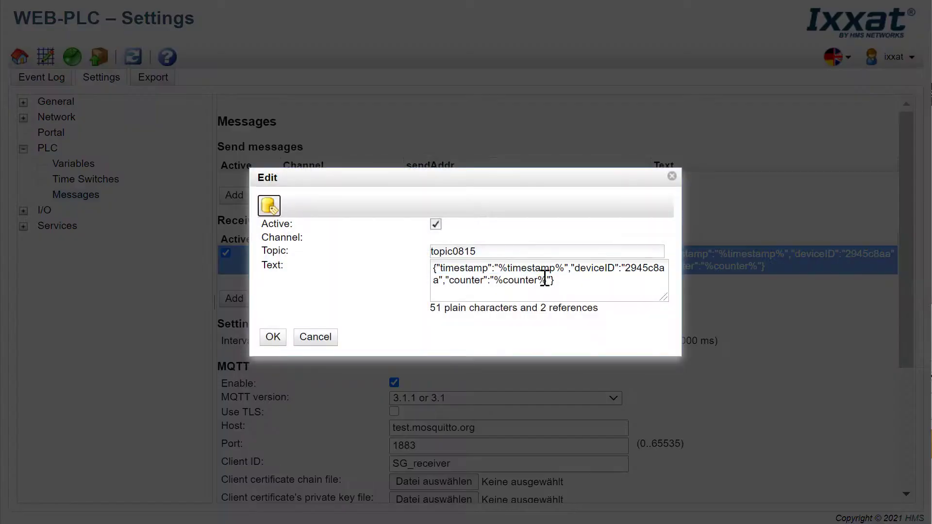
click(550, 279)
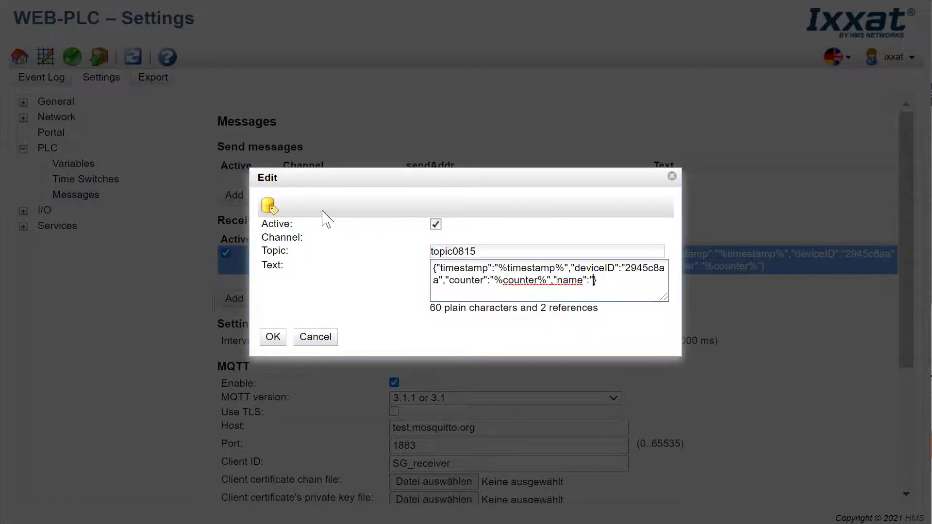
click(269, 205)
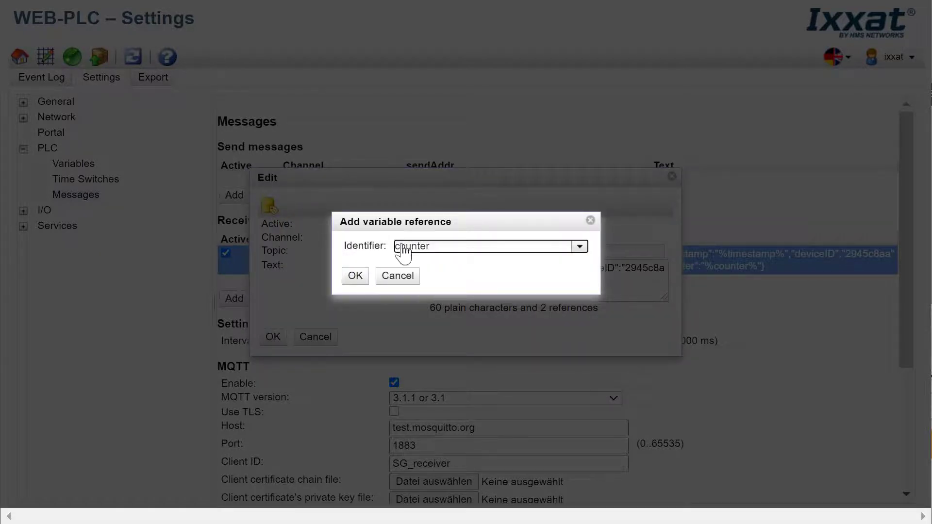
click(404, 247)
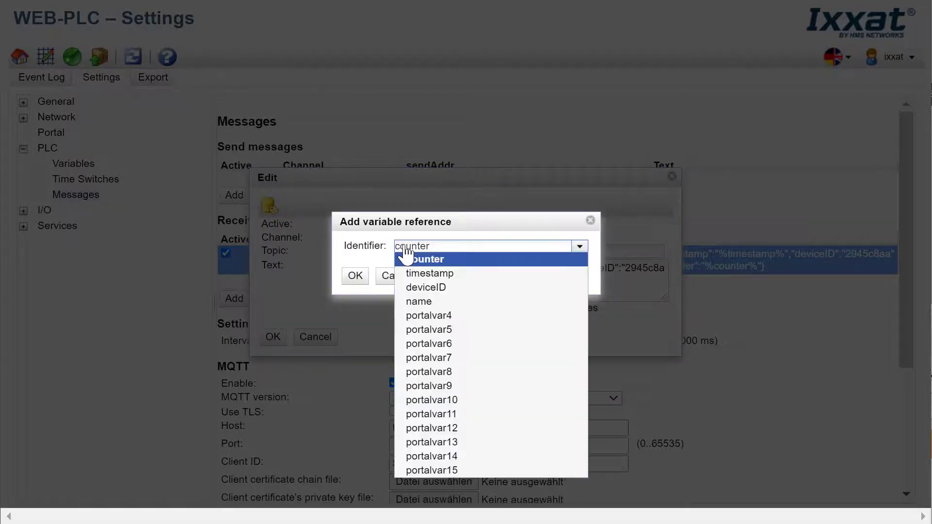
click(430, 303)
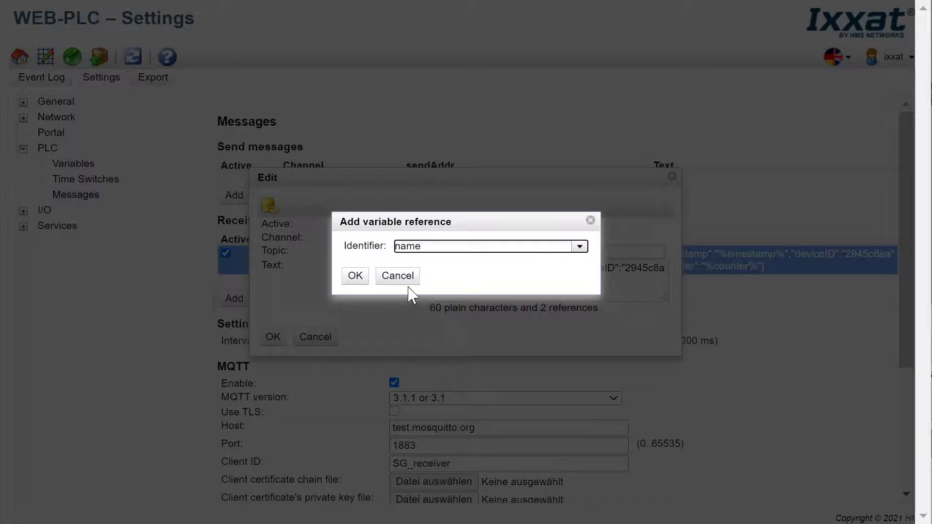
click(355, 276)
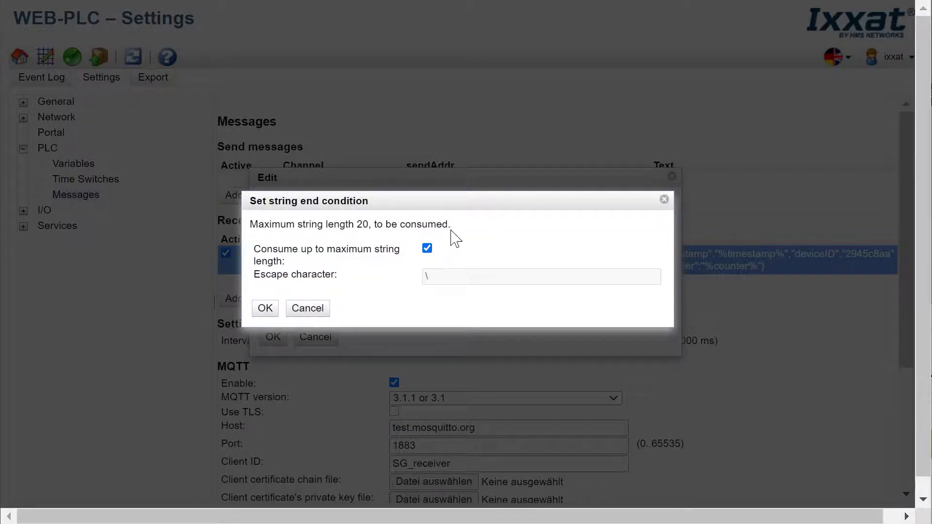
Disable consuming the name string up to maximum length, keep the backslash escape character, and accept the edited receive message.
drag(459, 224, 250, 224)
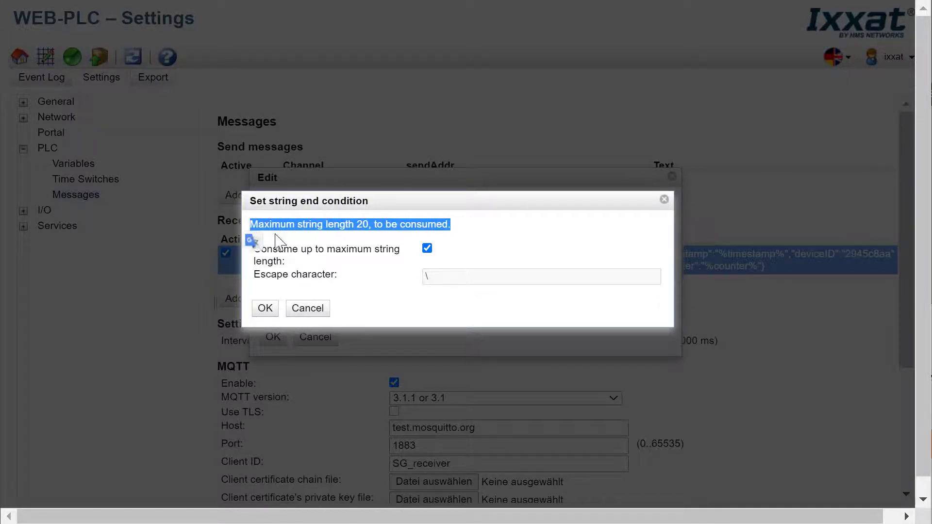
click(427, 249)
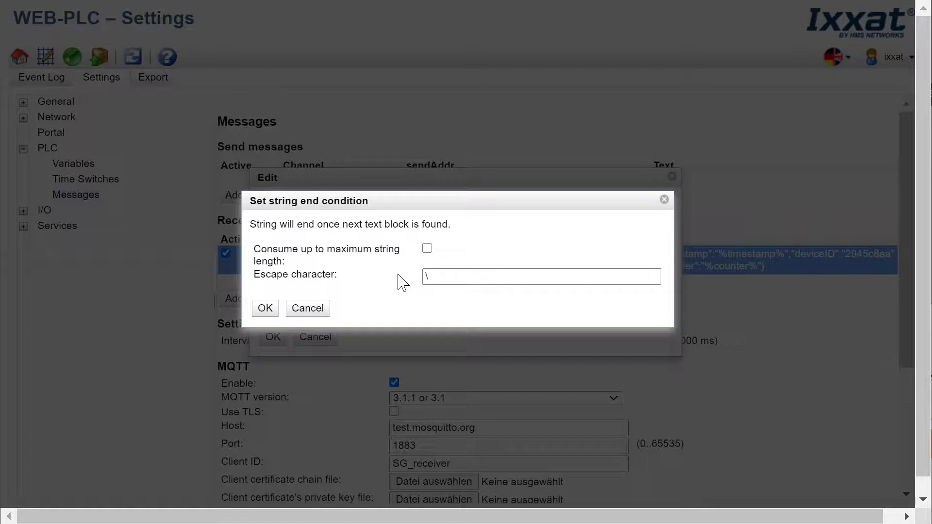
double_click(444, 278)
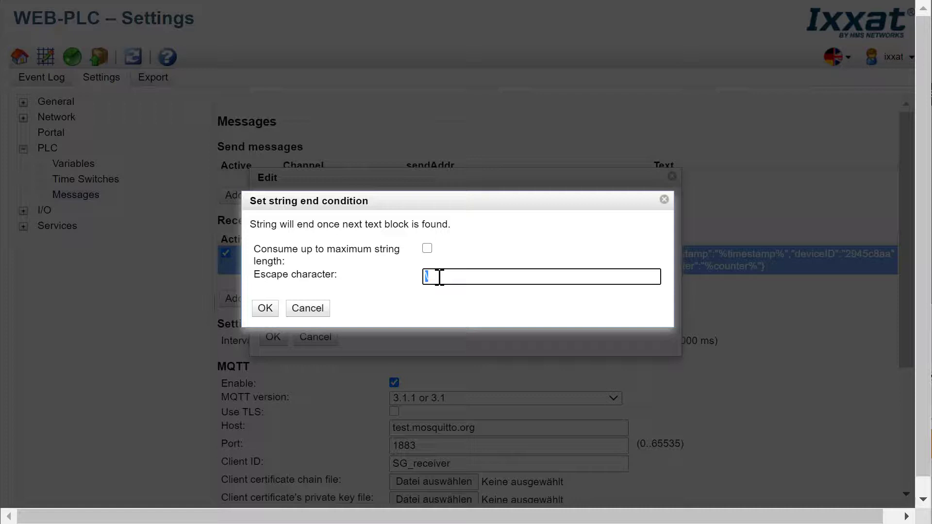
click(265, 308)
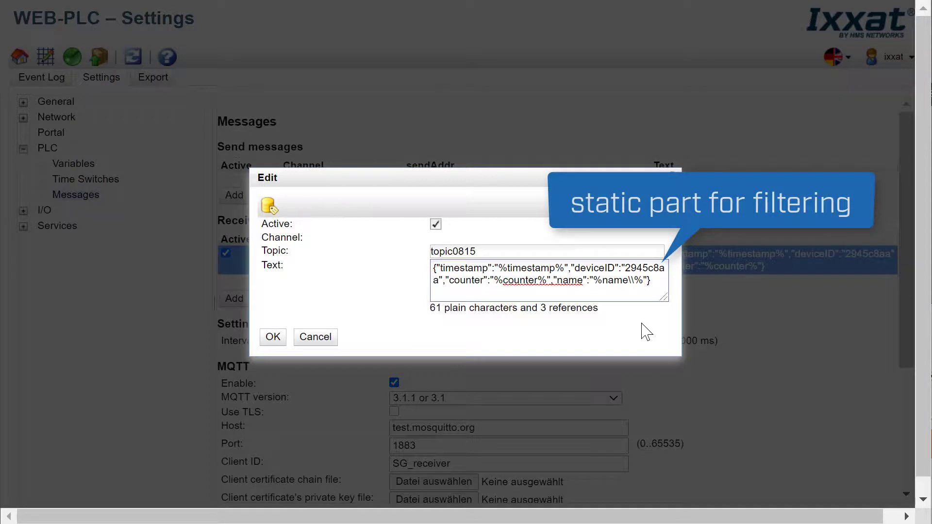
double_click(644, 267)
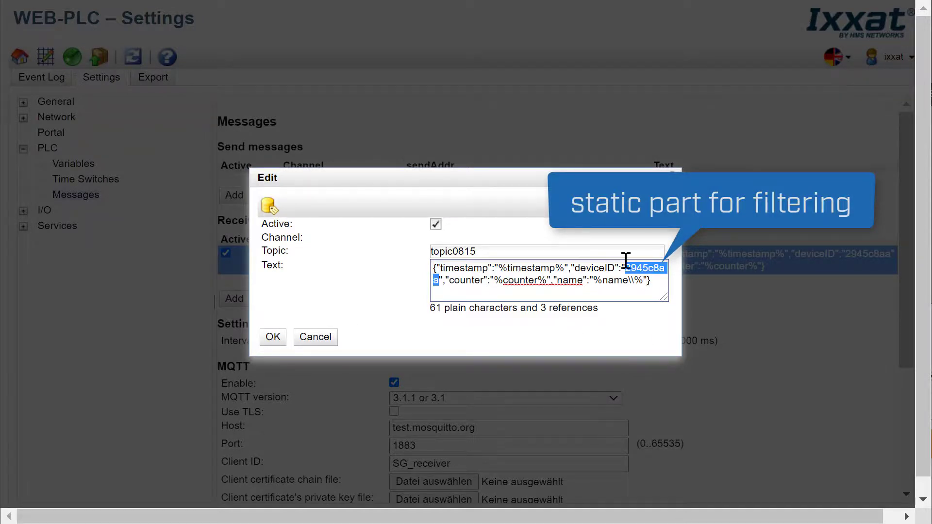
click(273, 337)
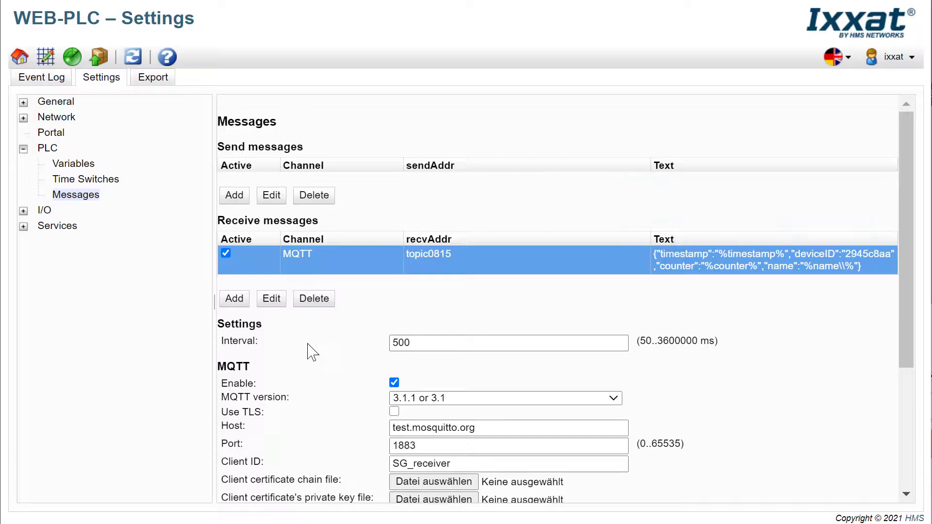
Consult the help on settings, then store the receiver's message configuration and reboot the gateway to apply it.
click(167, 58)
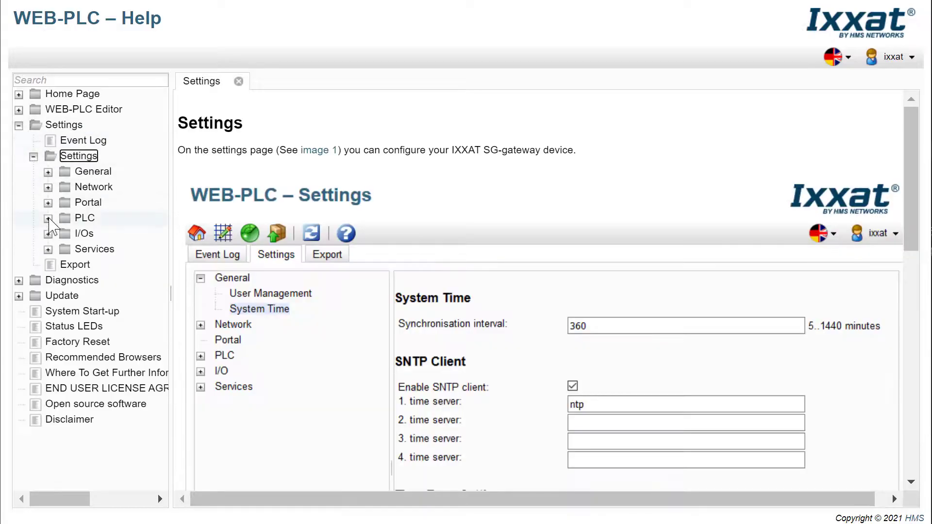
scroll(408, 354, down, 20)
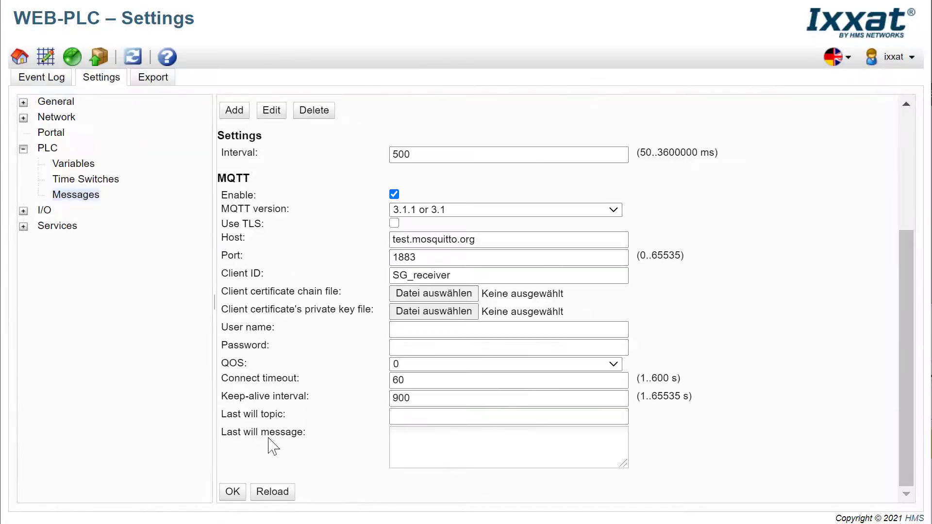
click(234, 493)
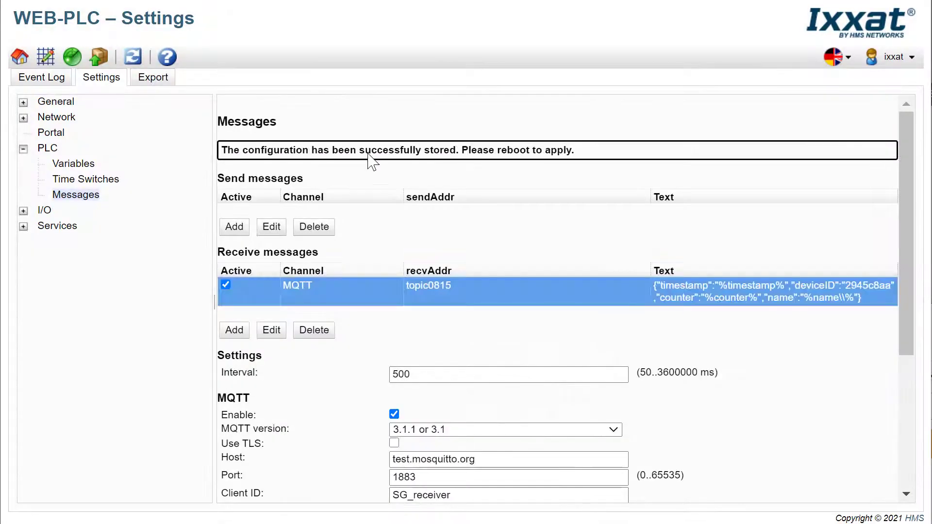
click(132, 57)
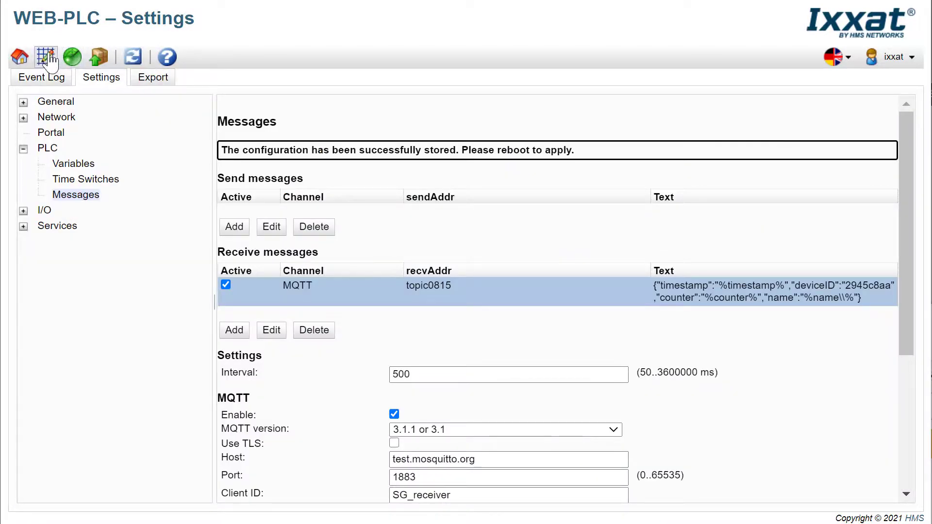
Add the variable "name" as an input to the receiver's diagram in the editor and place it between Recv Msg 0 and the timestamp variable.
click(50, 56)
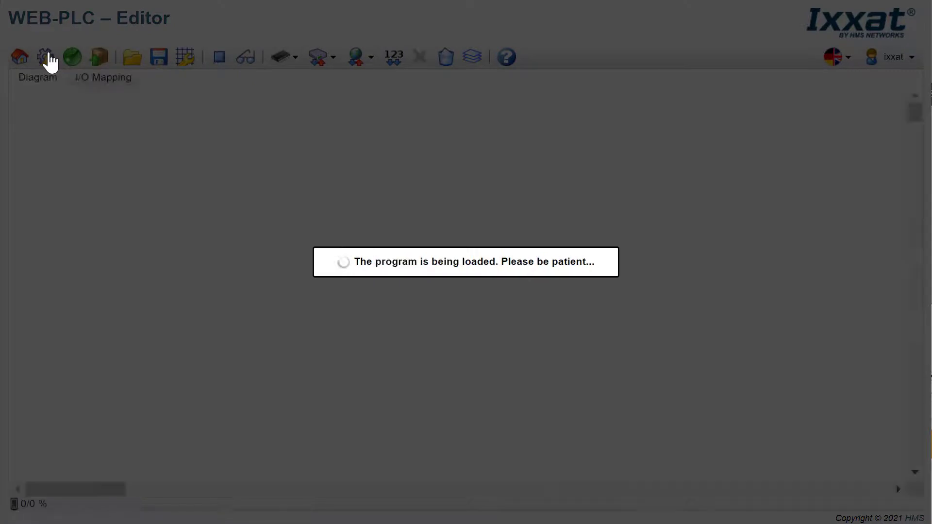
click(444, 122)
mouse_move(462, 142)
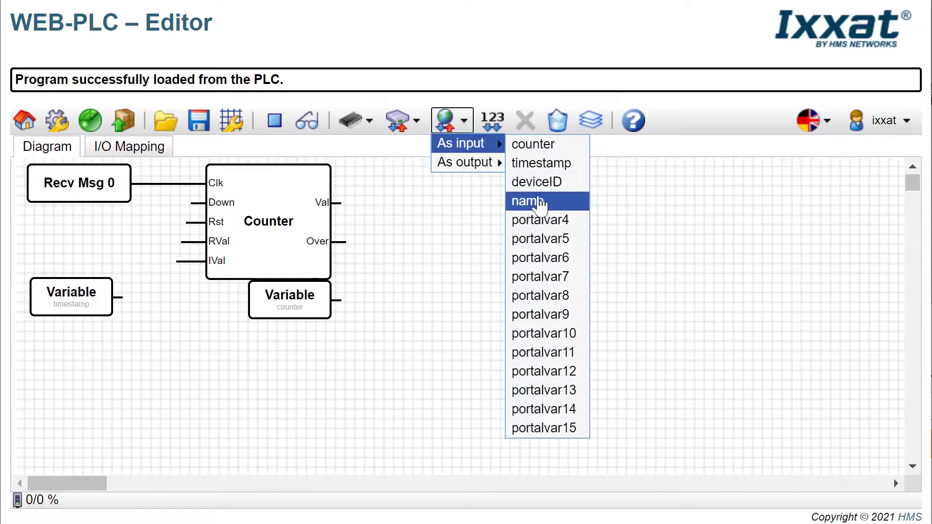
click(542, 203)
drag(62, 137, 69, 200)
Save the receiver's program to the PLC and turn on the live display of its values.
click(199, 77)
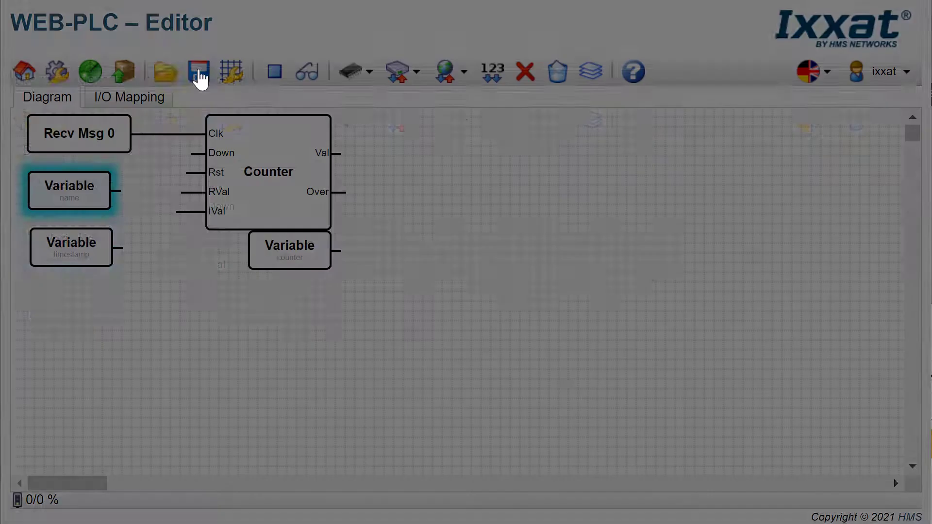
click(307, 127)
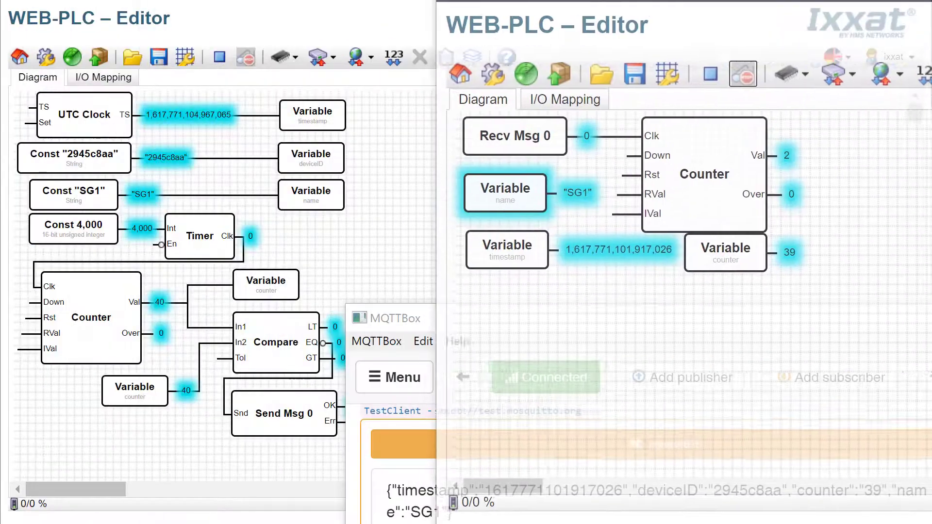